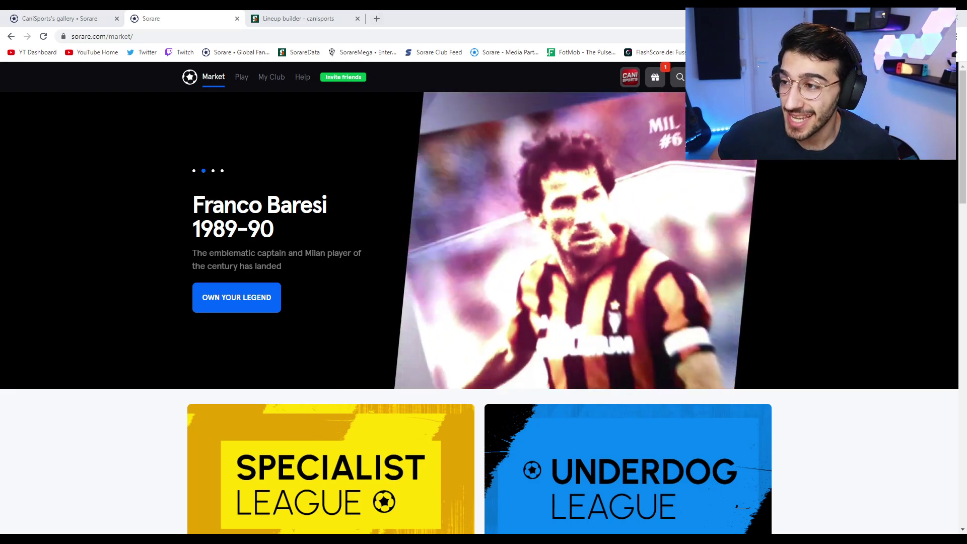
Step: Open SorareData in a new browser tab and bring up the account's SO5 results with the All-Star Rare lineup
key(ctrl+t)
click(296, 52)
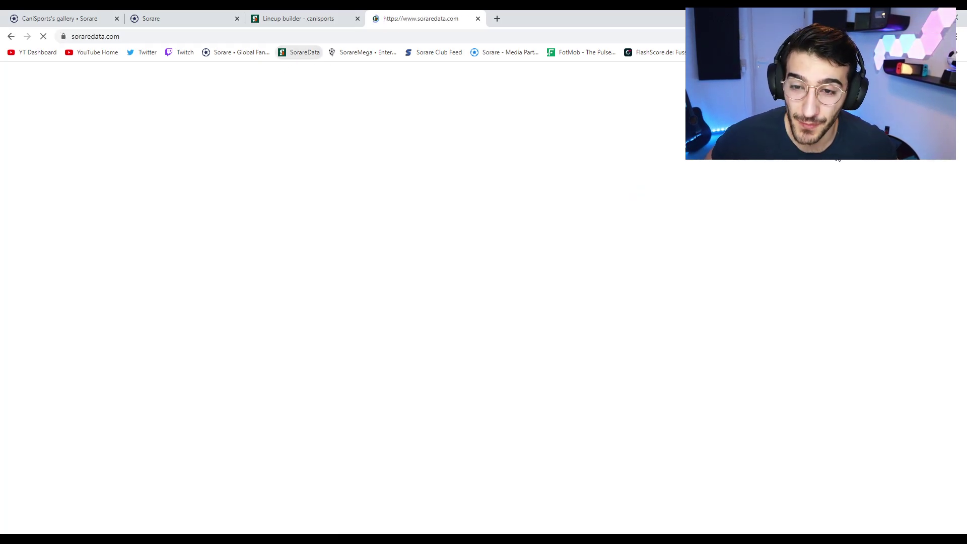
click(902, 79)
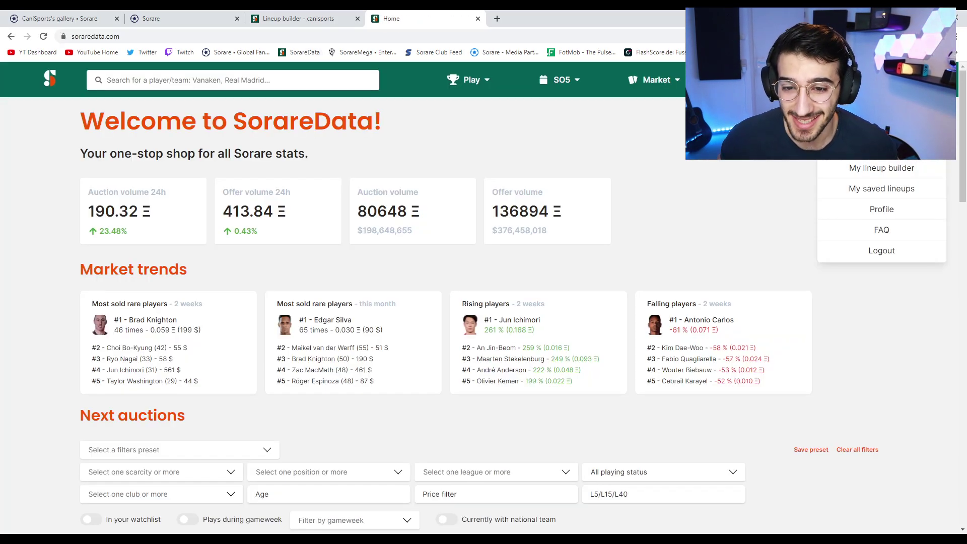
click(883, 151)
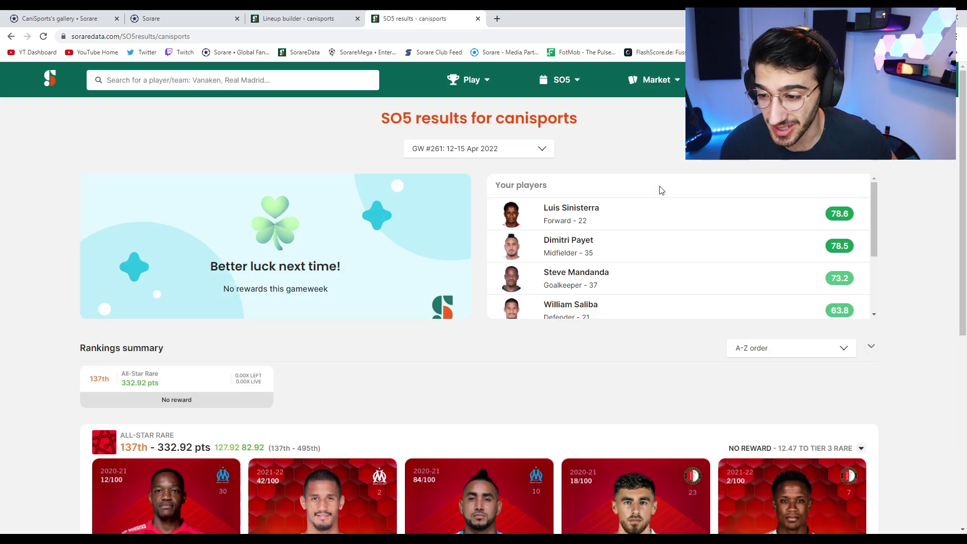
scroll(355, 215, down, 6)
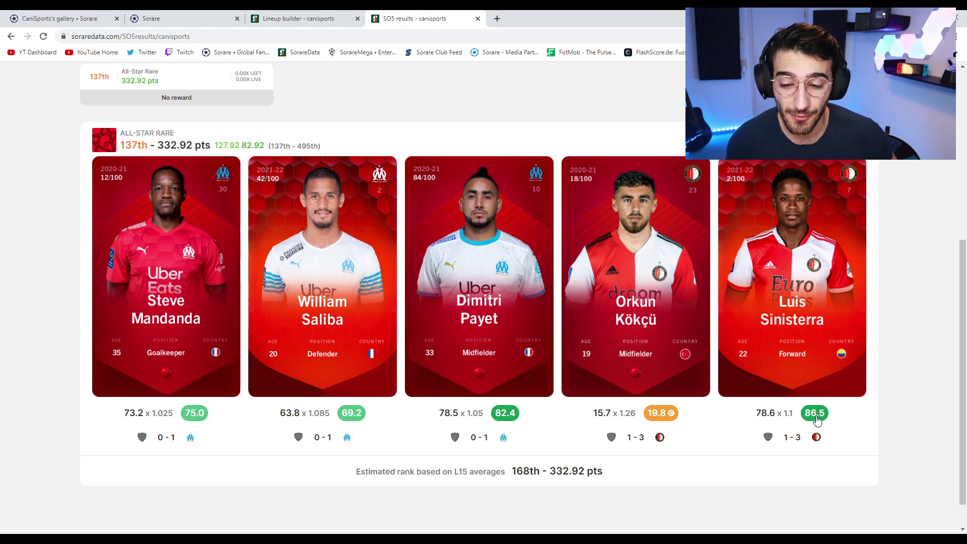
Step: Check Orkun Kökçü's score breakdown in the All-Star Rare lineup and close it
click(659, 413)
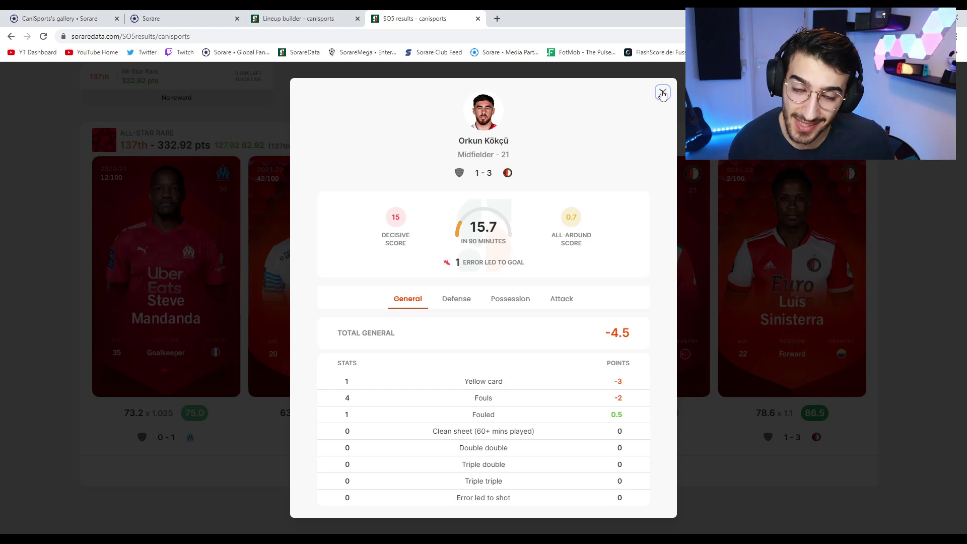
click(662, 93)
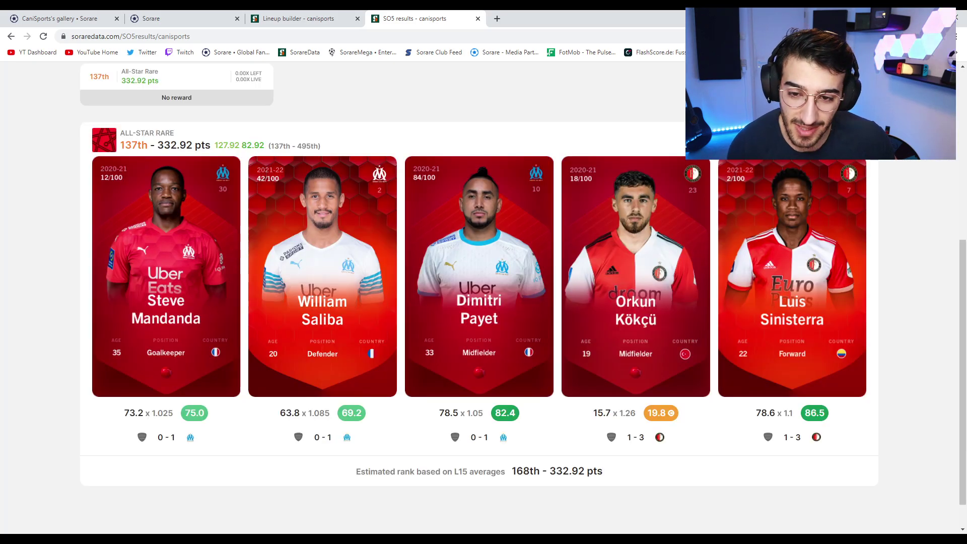
mouse_move(859, 172)
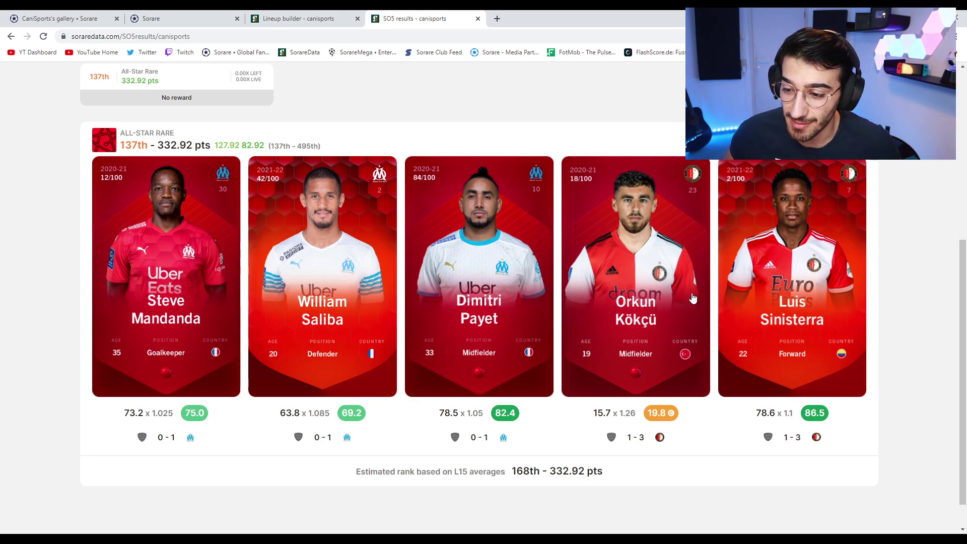
Step: Open Orkun Kökçü's card page and examine his SO5 scores chart for all past games
click(637, 265)
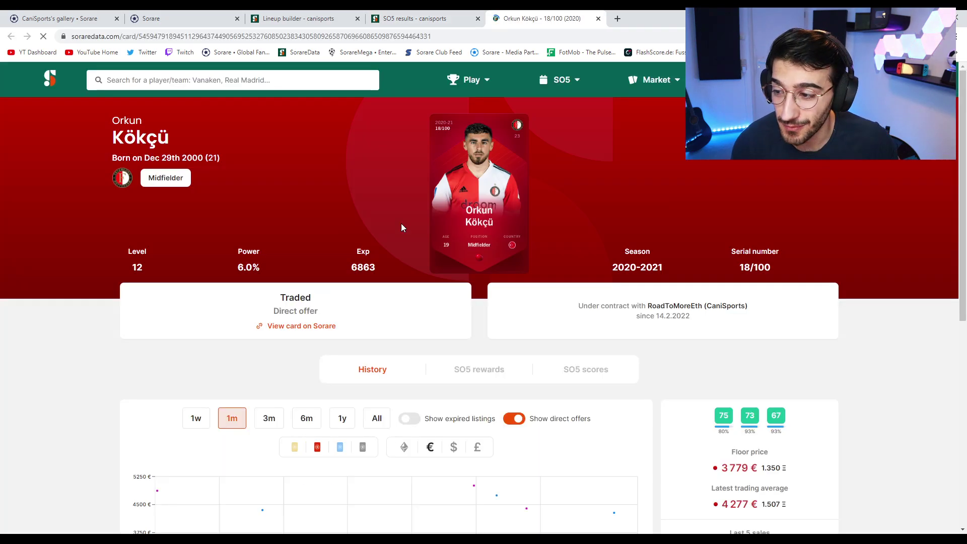
click(594, 369)
scroll(684, 299, down, 6)
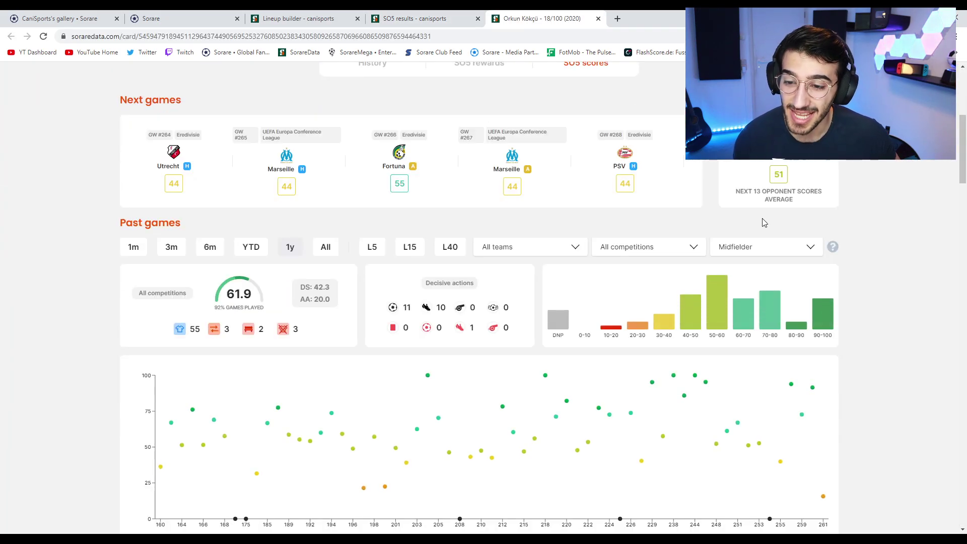
click(325, 247)
scroll(842, 244, down, 3)
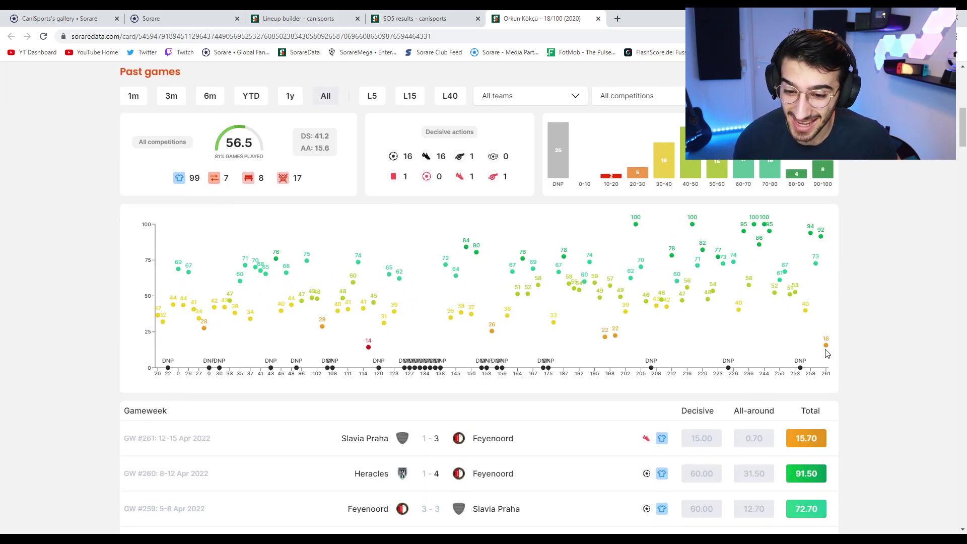
mouse_move(827, 348)
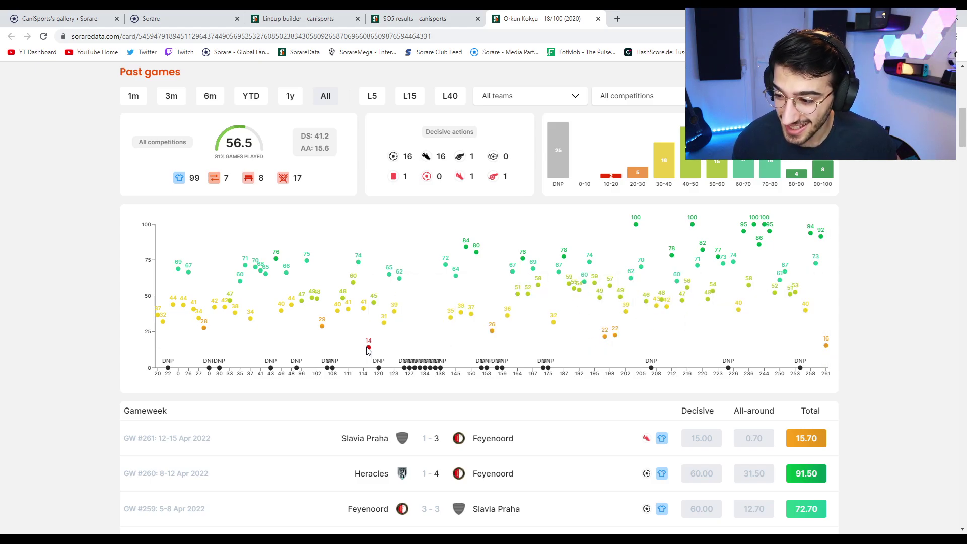
mouse_move(369, 349)
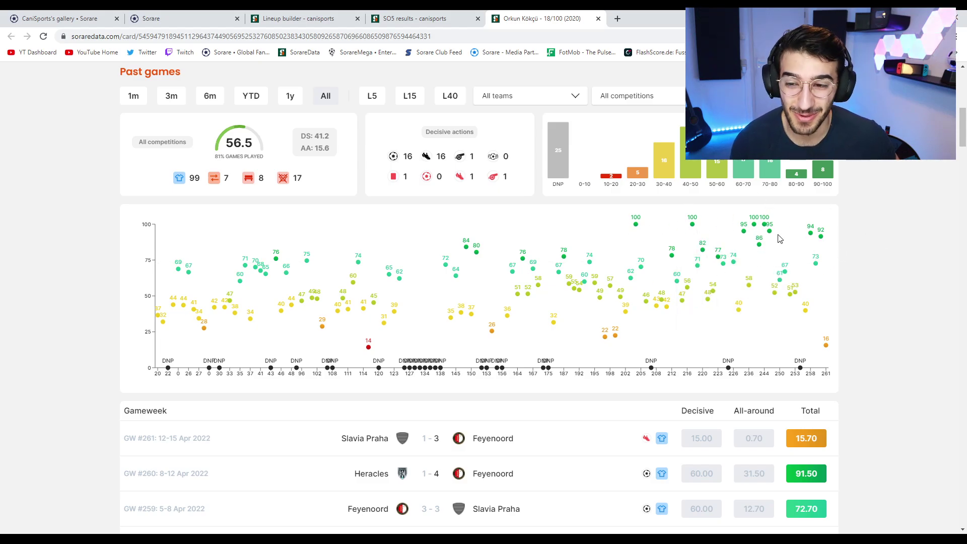
scroll(779, 239, up, 3)
click(171, 18)
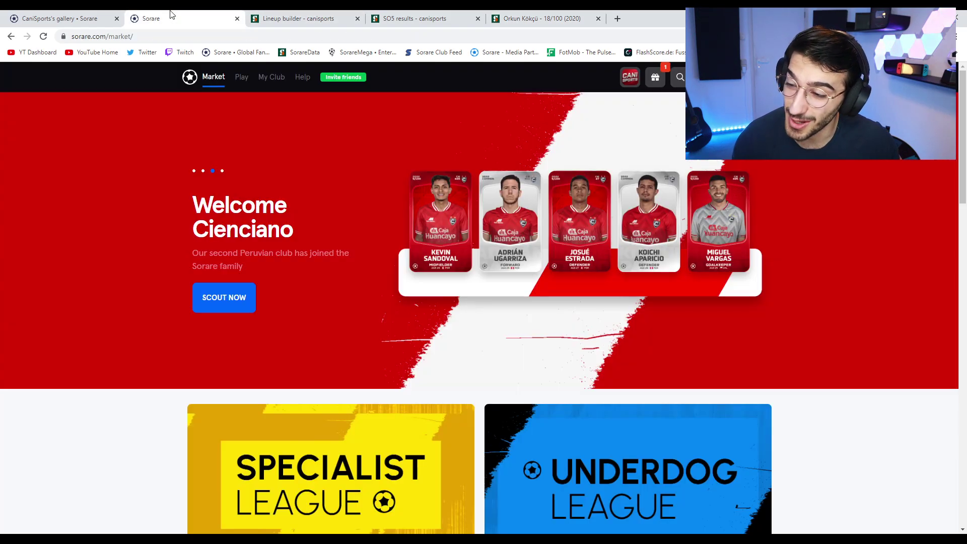
click(86, 14)
click(137, 15)
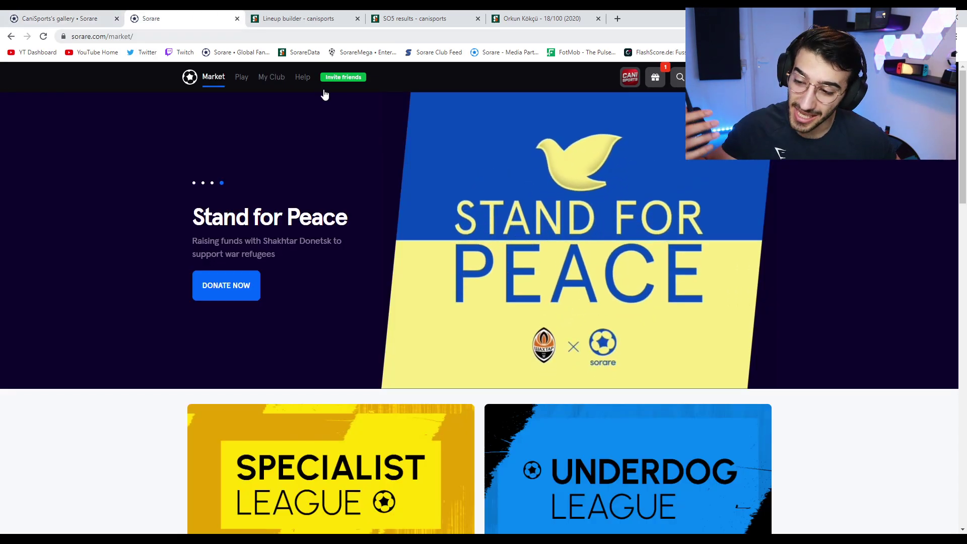
Step: Close the SO5 results and Kökçü card pages and review the drafted GW #262 All Star Rare lineup in the lineup builder
click(414, 19)
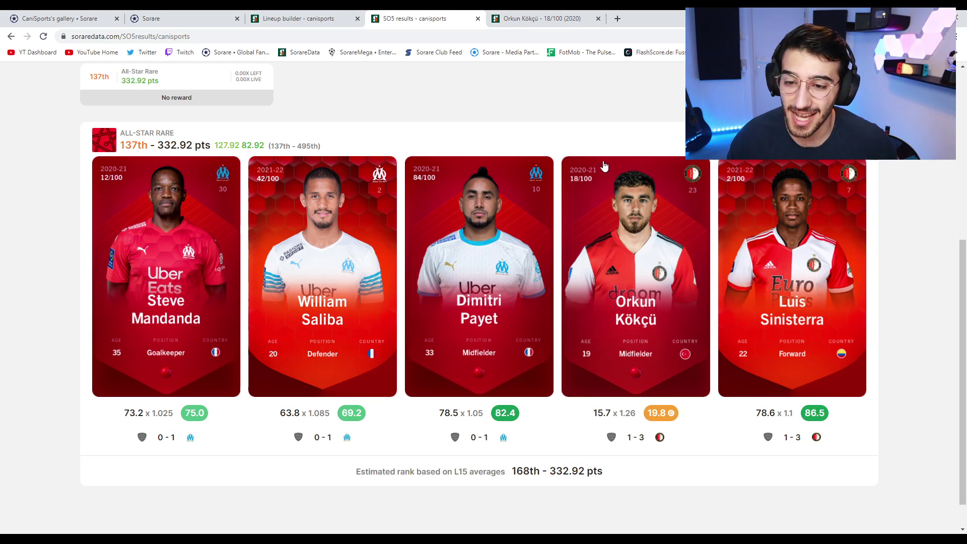
click(478, 19)
click(477, 19)
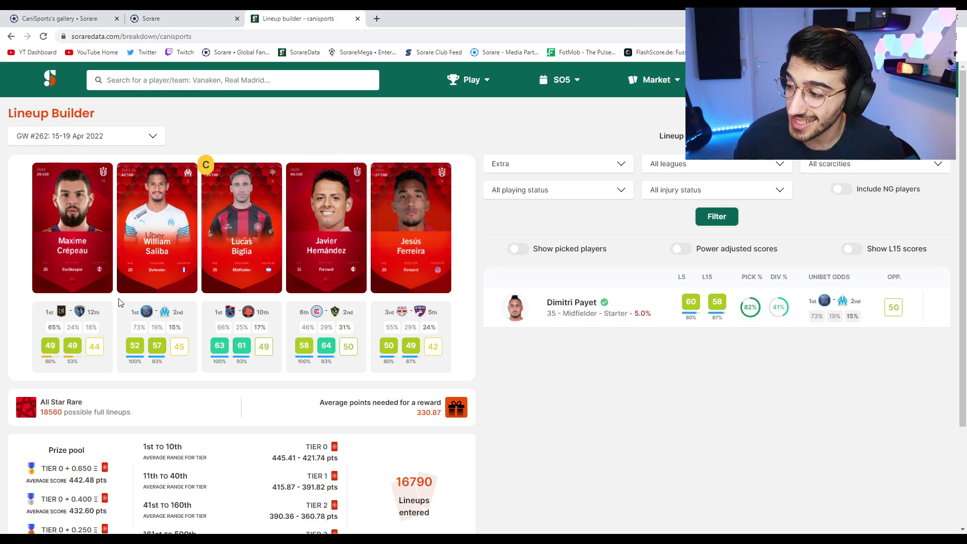
mouse_move(131, 282)
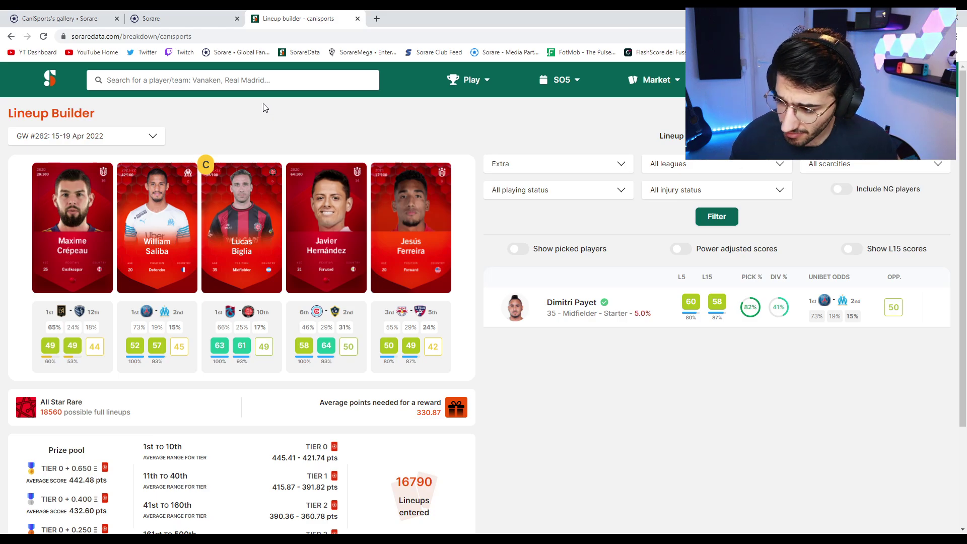
mouse_move(381, 173)
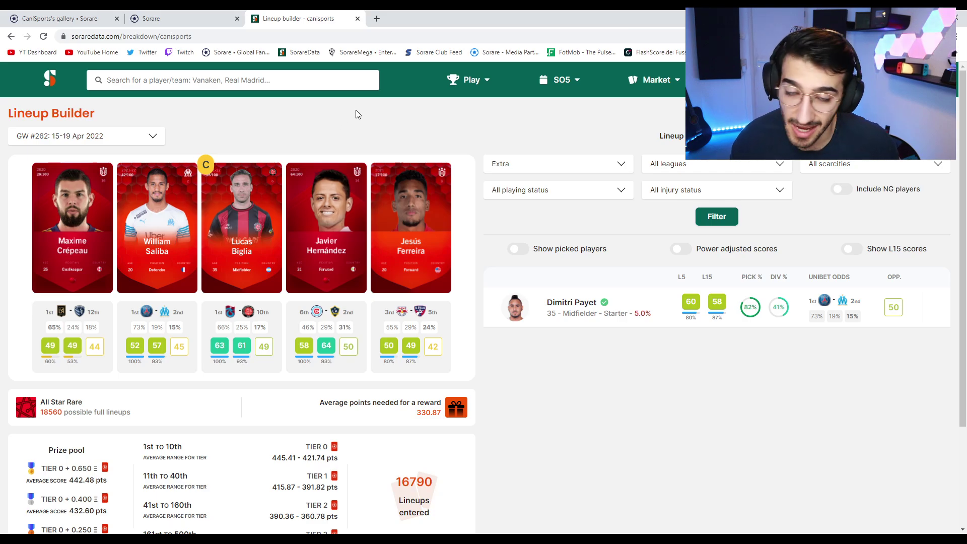
mouse_move(355, 209)
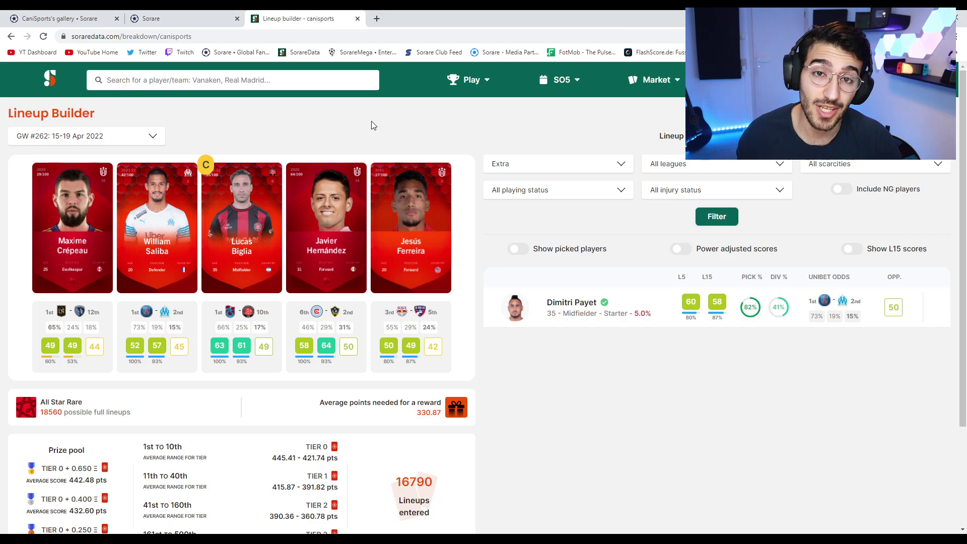
mouse_move(436, 245)
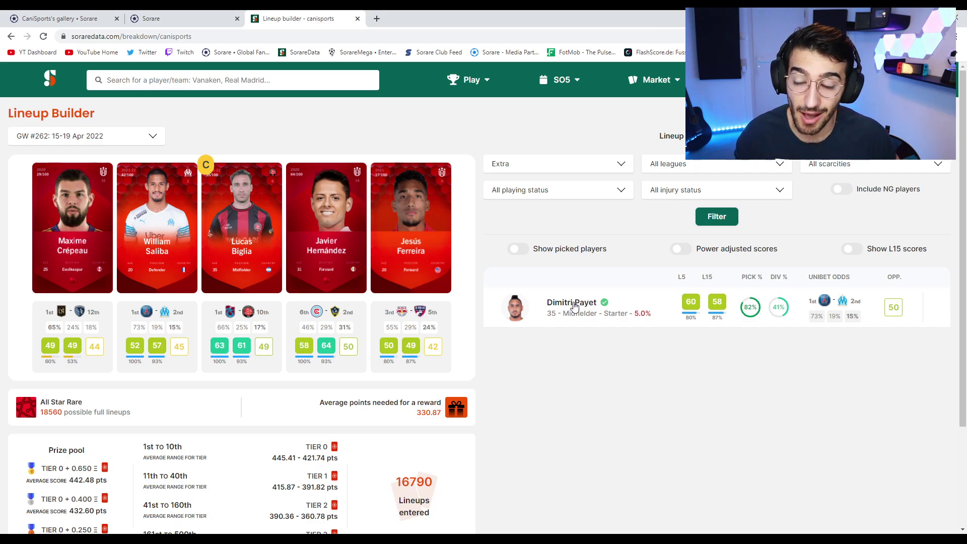
mouse_move(425, 191)
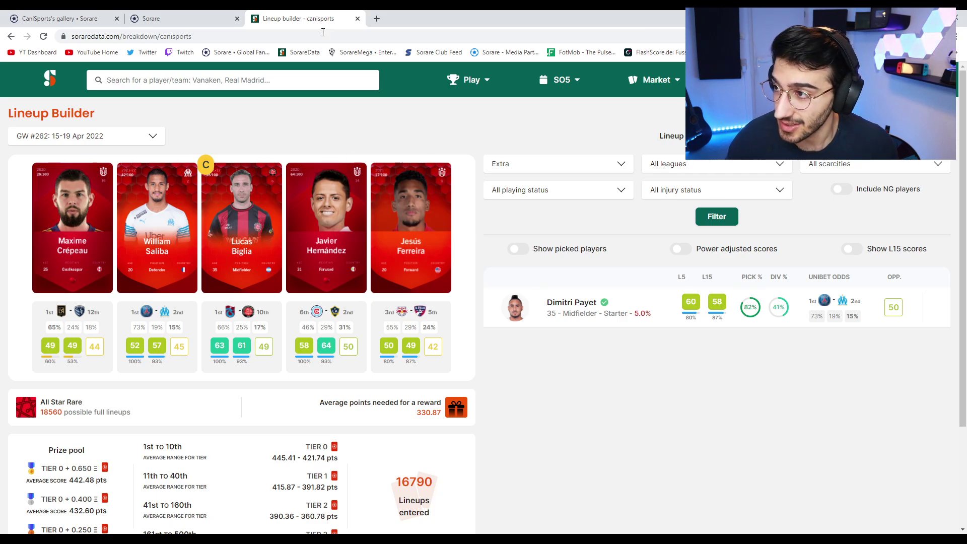
Step: Open SorareData in another browser tab, search for "payet" and open Dimitri Payet's player page
click(377, 18)
click(302, 52)
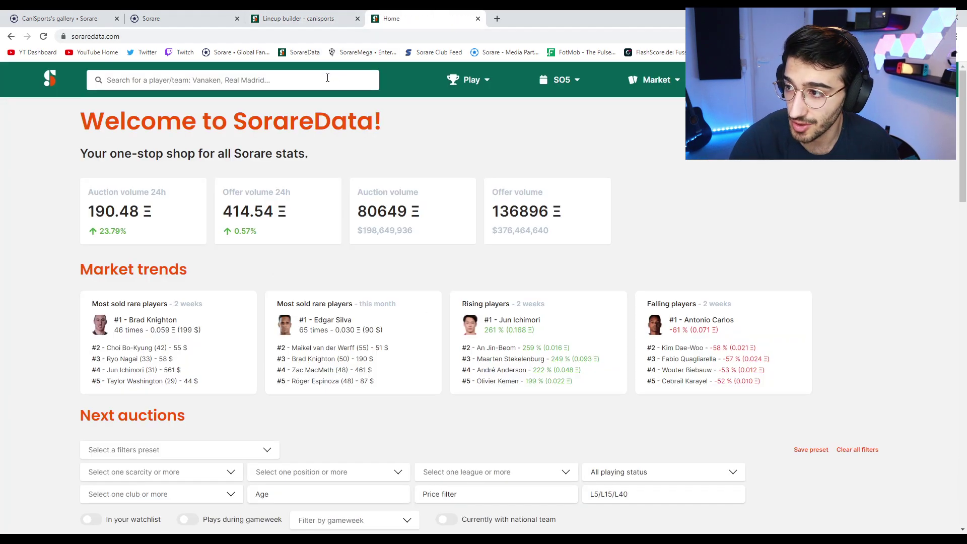
text(payet)
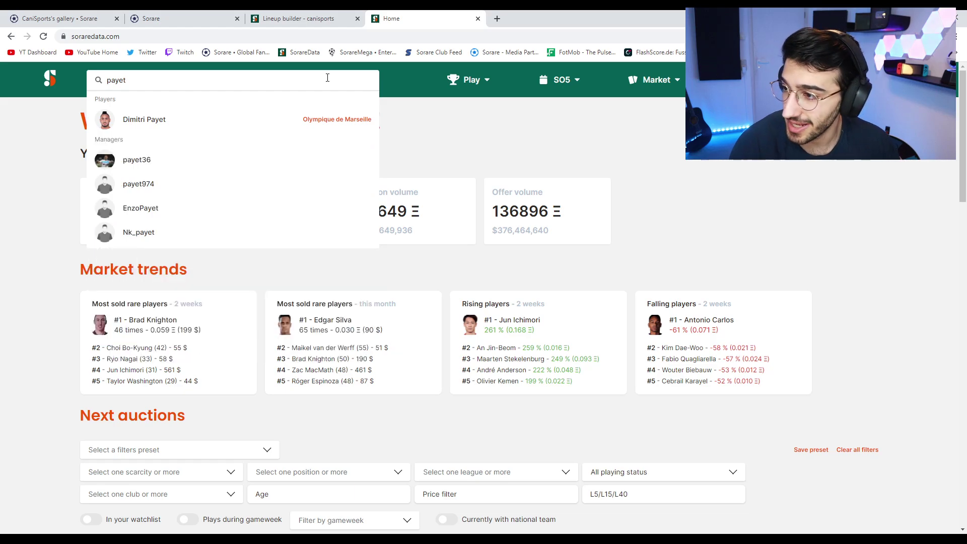
click(270, 119)
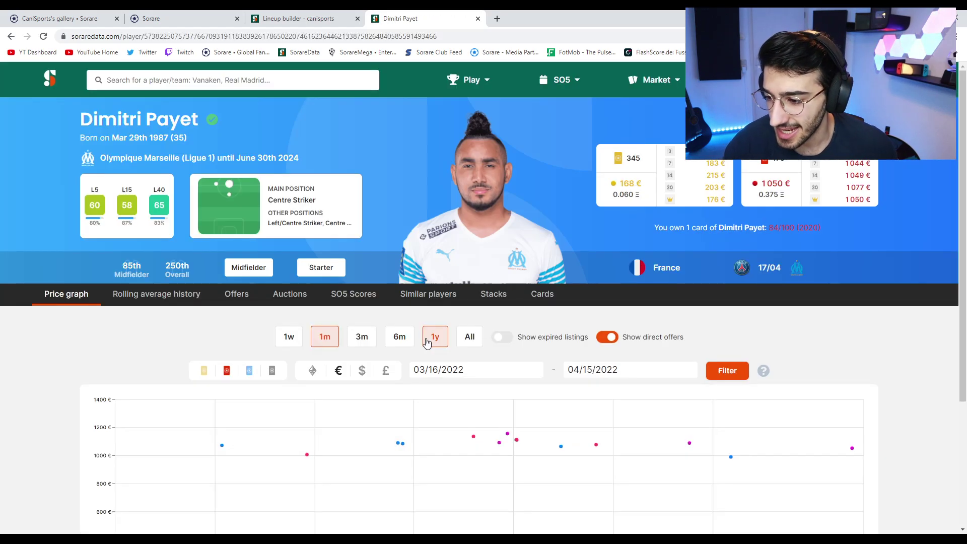
Step: Examine Dimitri Payet's SO5 scores, going back through his past games to the October 2021 match against PSG
click(352, 292)
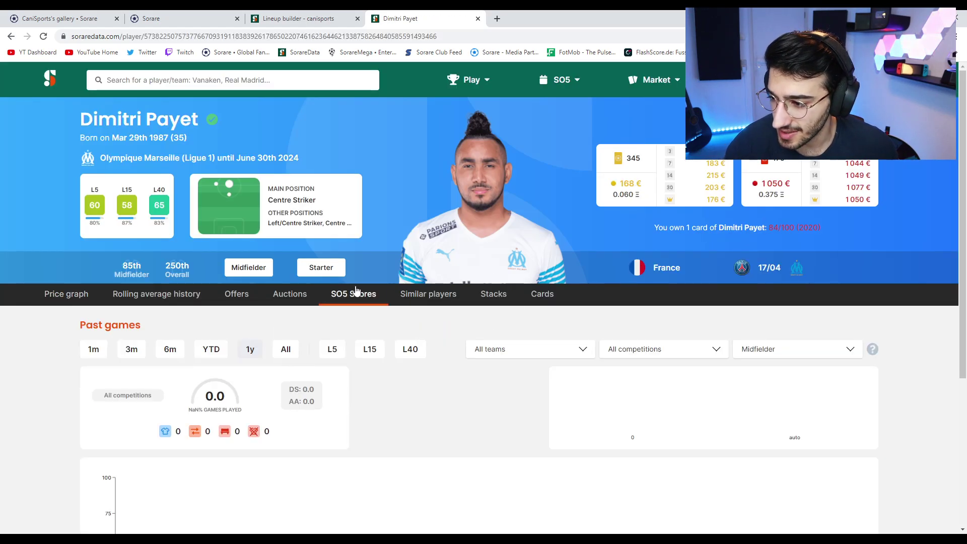
scroll(243, 273, down, 3)
scroll(158, 233, down, 2)
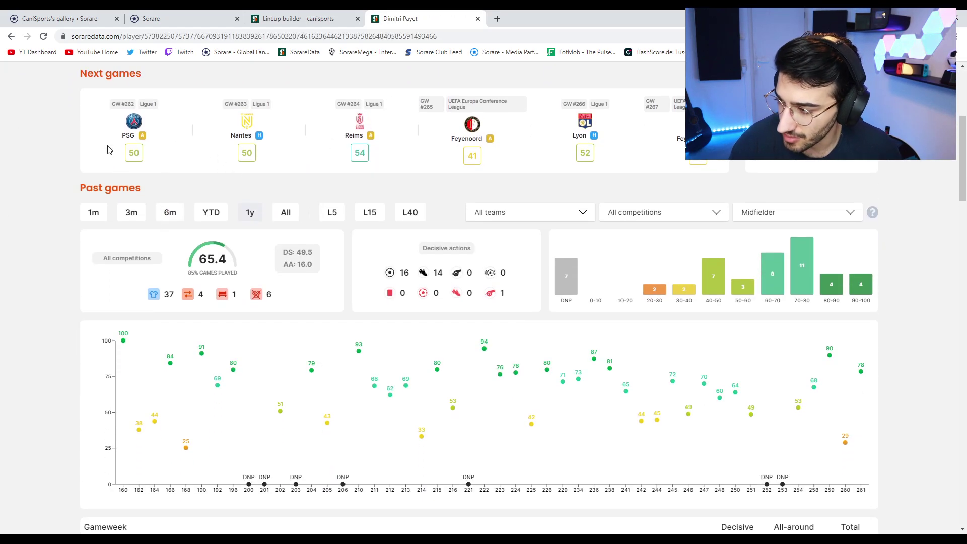
scroll(349, 187, down, 10)
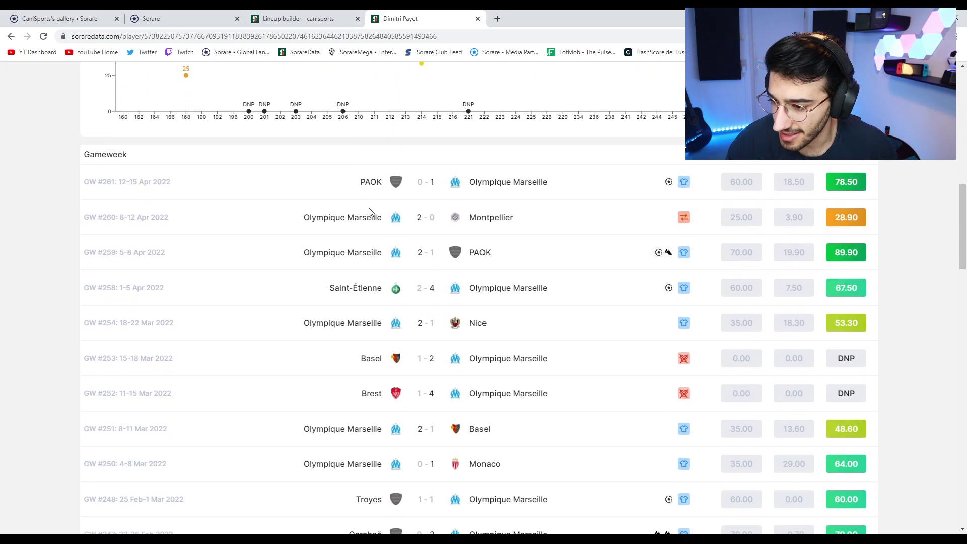
scroll(426, 246, down, 12)
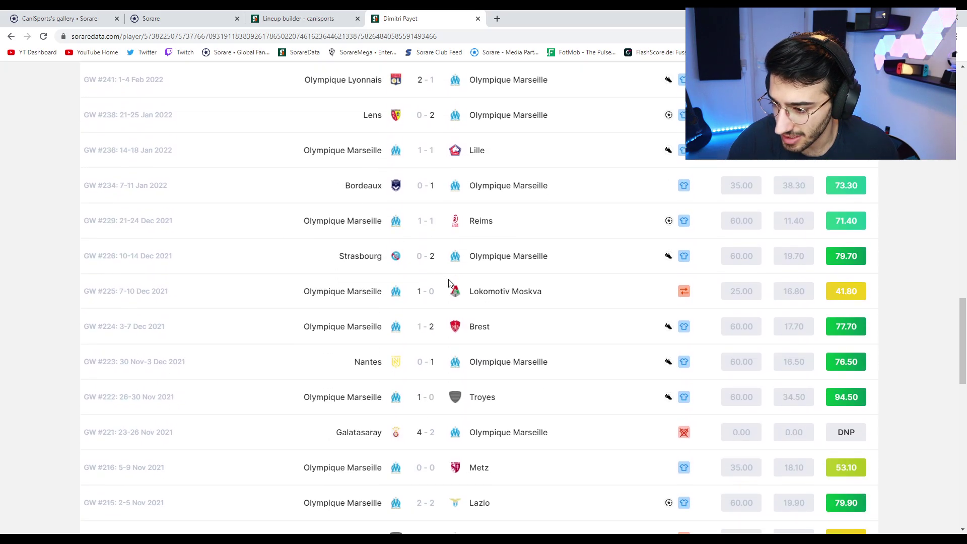
scroll(451, 284, down, 4)
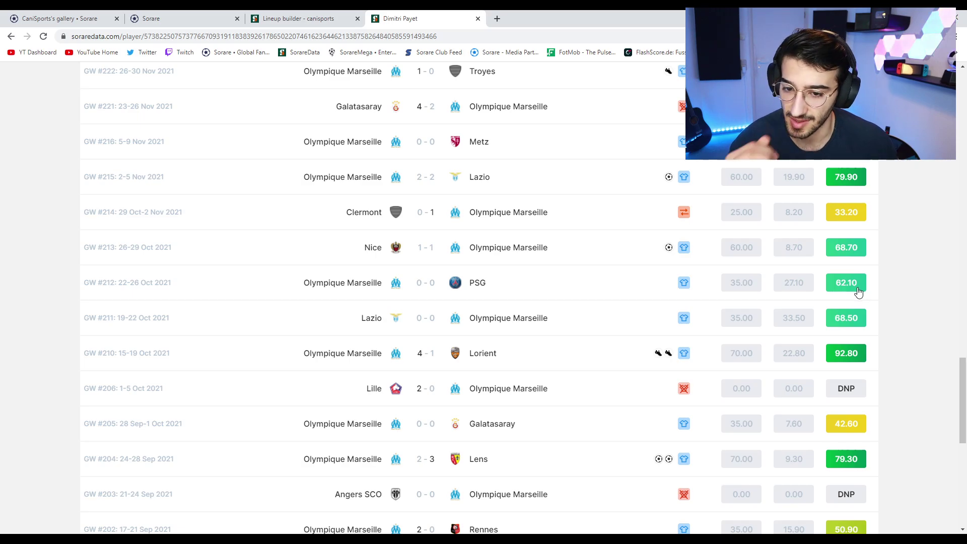
Step: Open the GW #212 Olympique Marseille versus PSG match and examine both teams' player scores
click(422, 285)
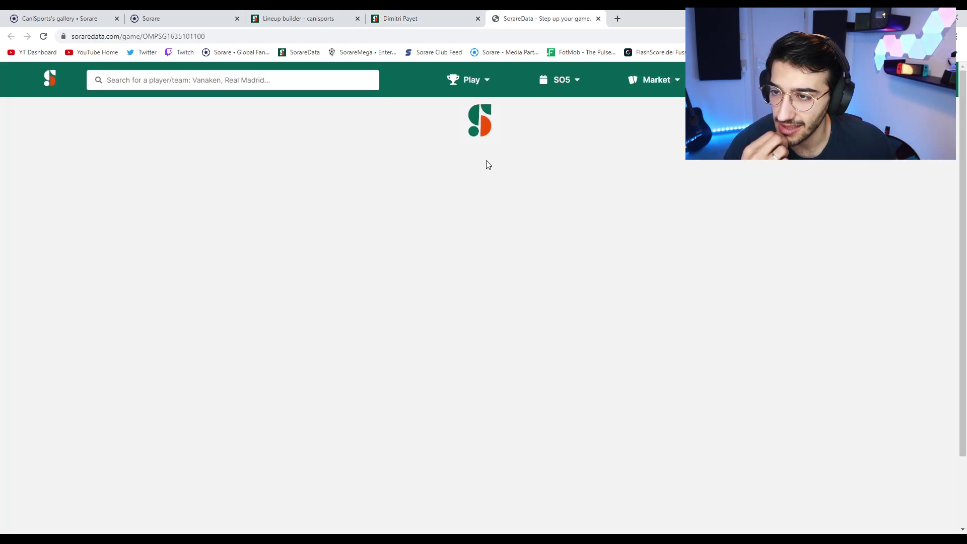
scroll(556, 181, down, 1)
scroll(557, 174, down, 2)
scroll(557, 171, up, 2)
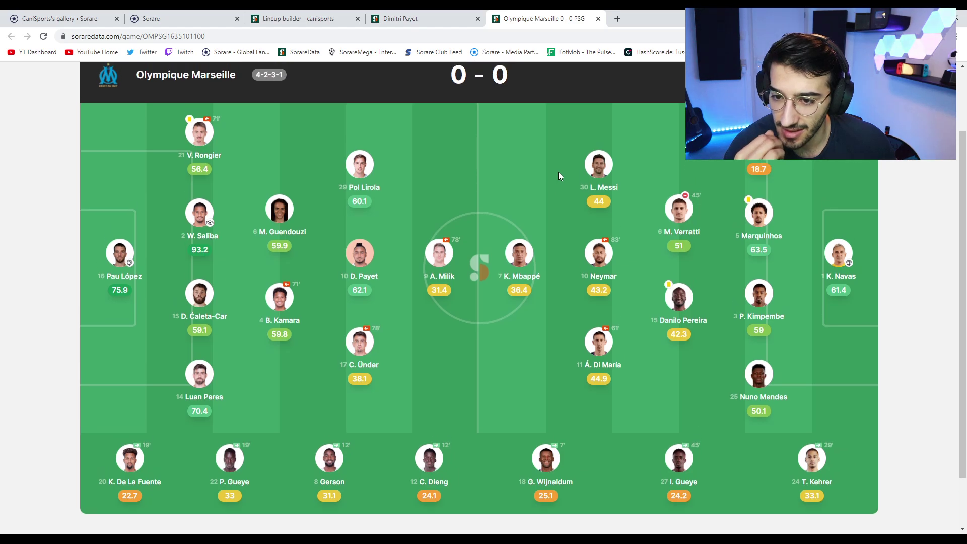
scroll(556, 185, down, 1)
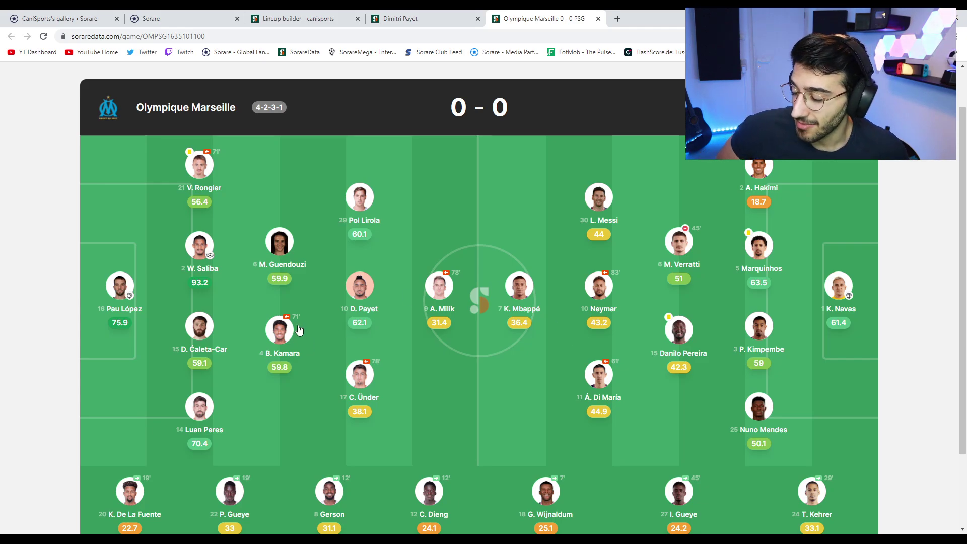
scroll(225, 298, down, 1)
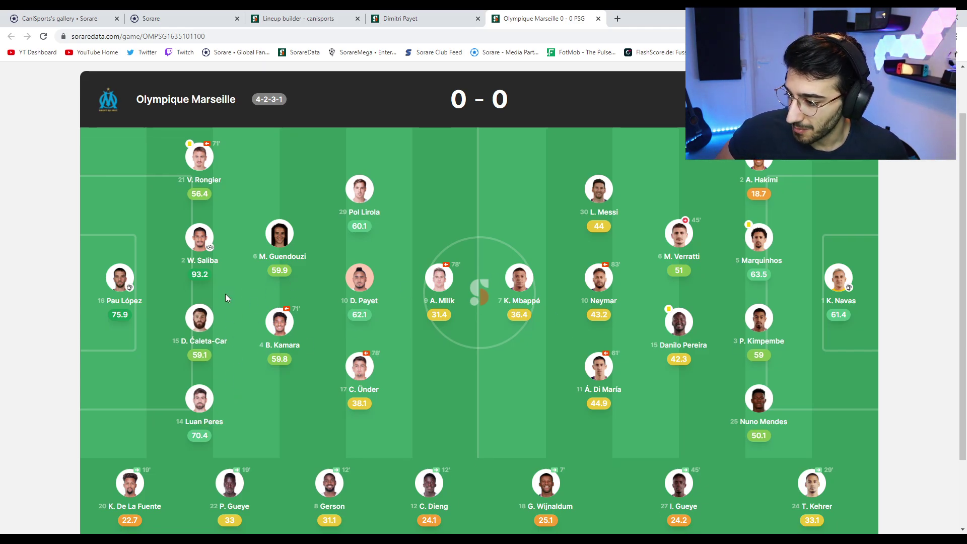
scroll(225, 298, down, 1)
scroll(282, 302, up, 1)
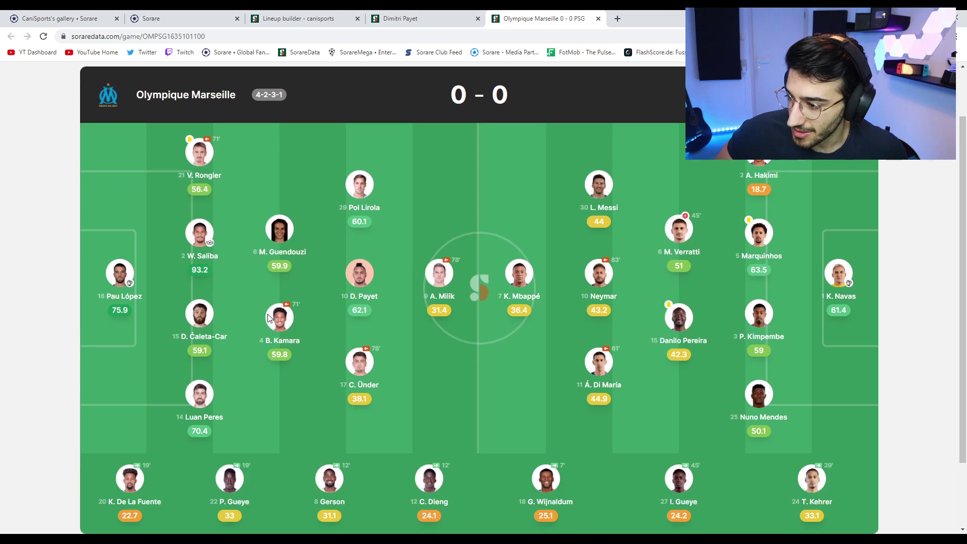
scroll(312, 251, down, 1)
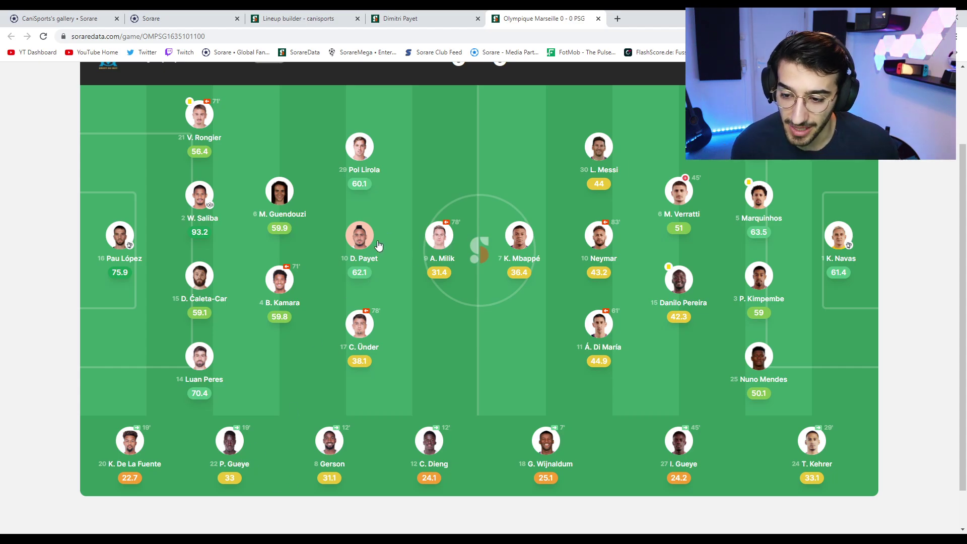
Step: Open FotMob's Ligue 1 overview, examine the 2021/2022 league table and upcoming matches, and close the page
scroll(381, 236, up, 1)
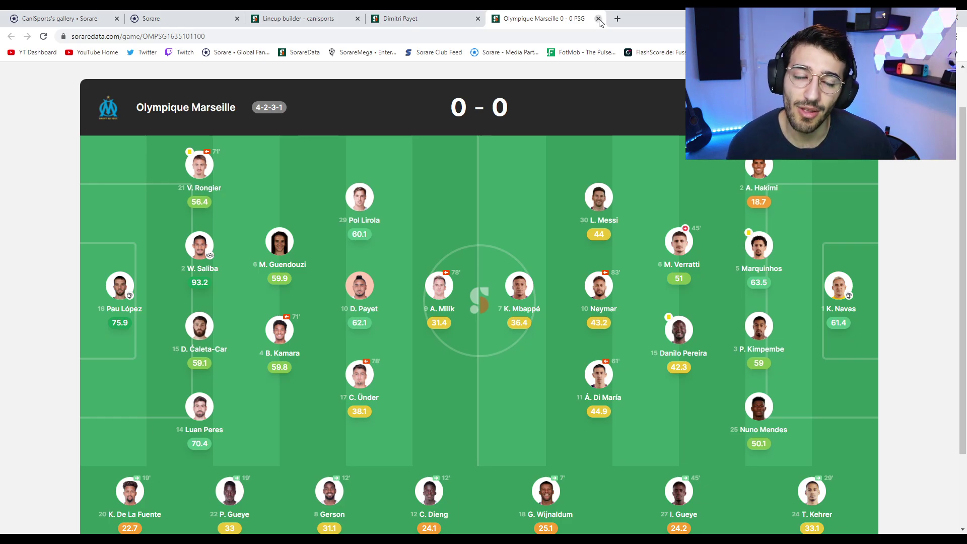
click(584, 52)
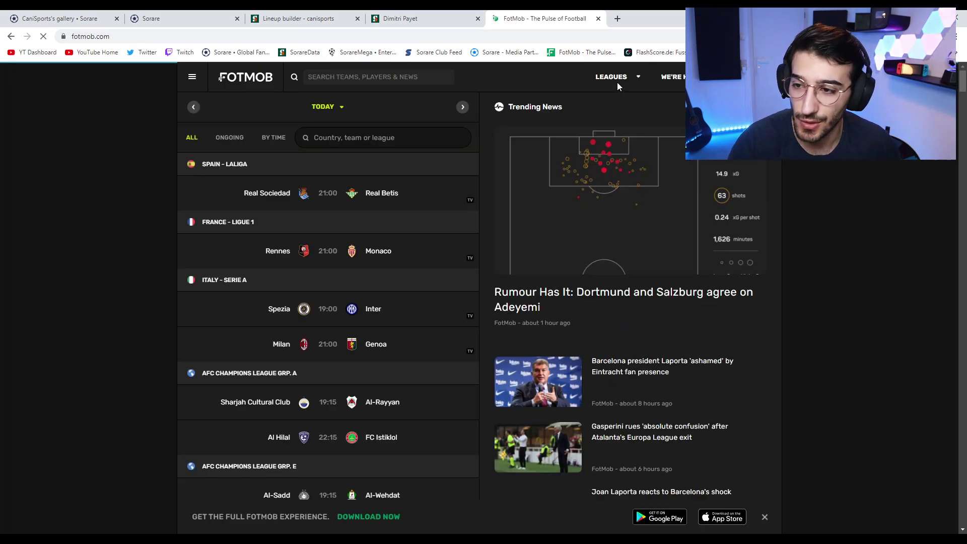
click(614, 80)
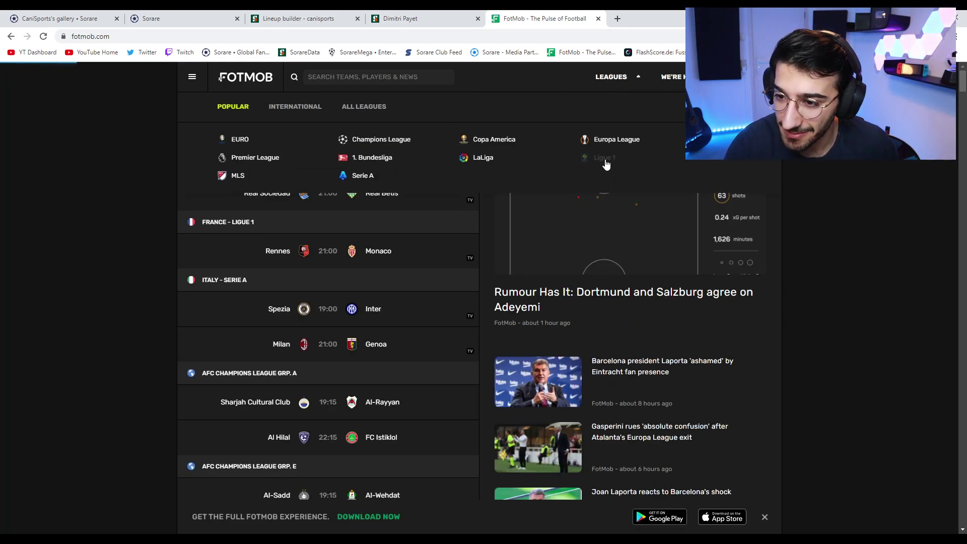
click(602, 158)
scroll(129, 220, down, 2)
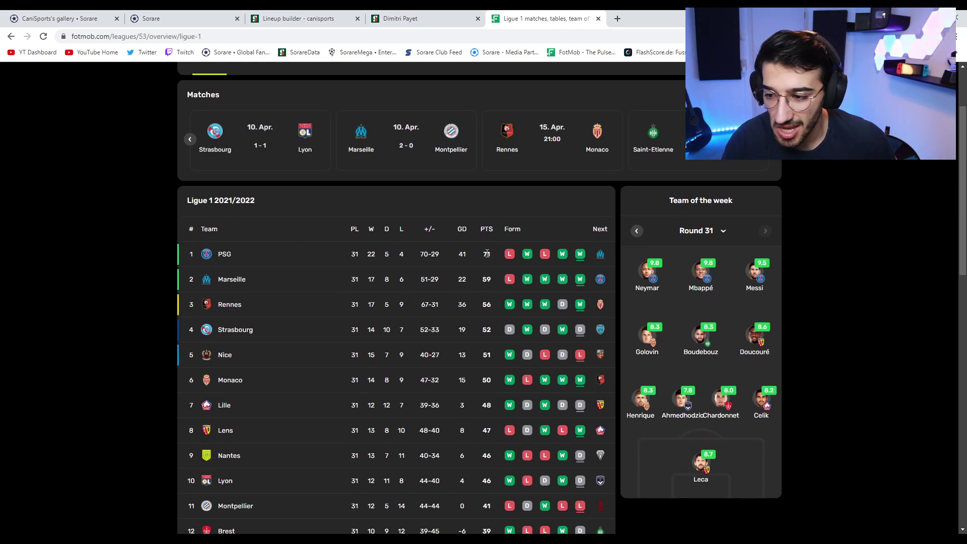
scroll(451, 276, down, 8)
scroll(451, 274, up, 10)
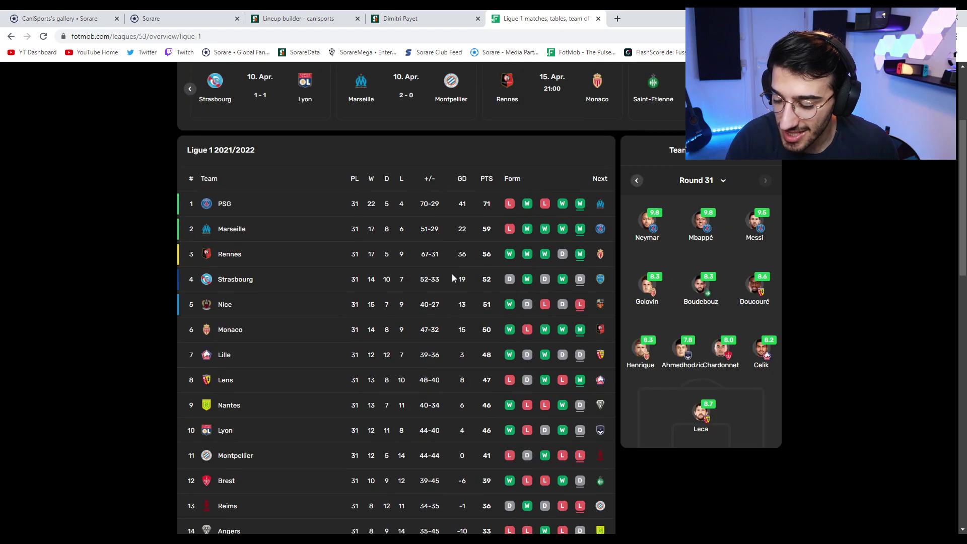
scroll(462, 304, down, 1)
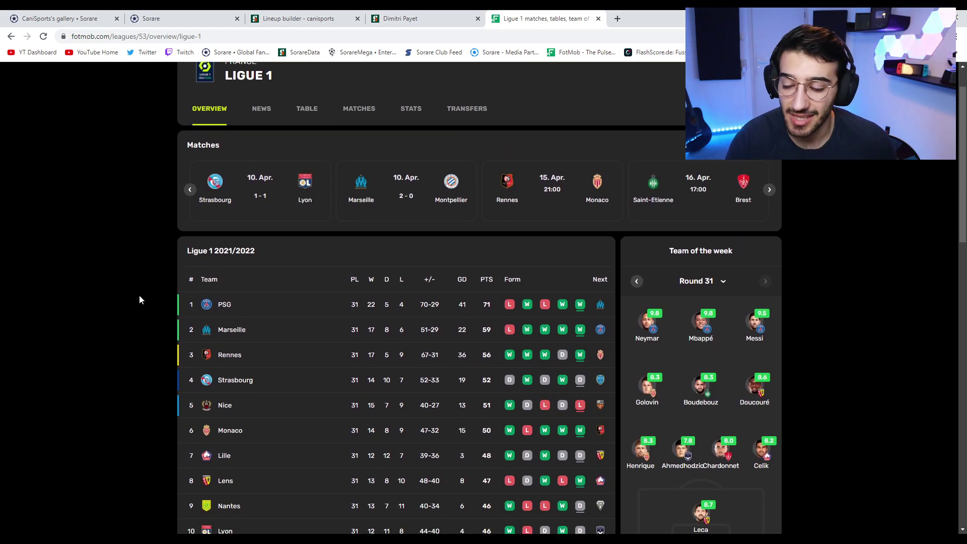
scroll(139, 294, down, 1)
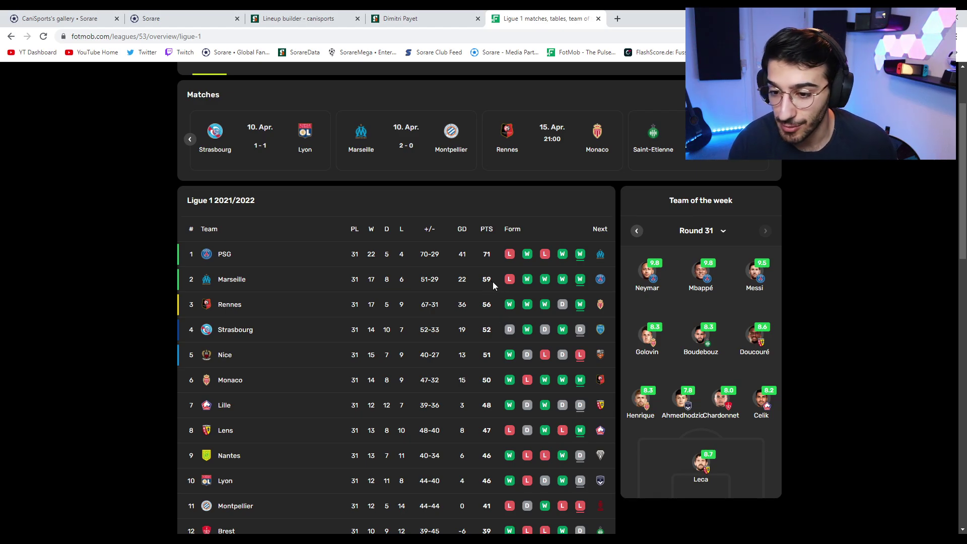
click(597, 19)
Step: Glance at the All Star Rare lineup, search SorareData for "ferreira" and open Jesús Ferreira's player page
click(307, 15)
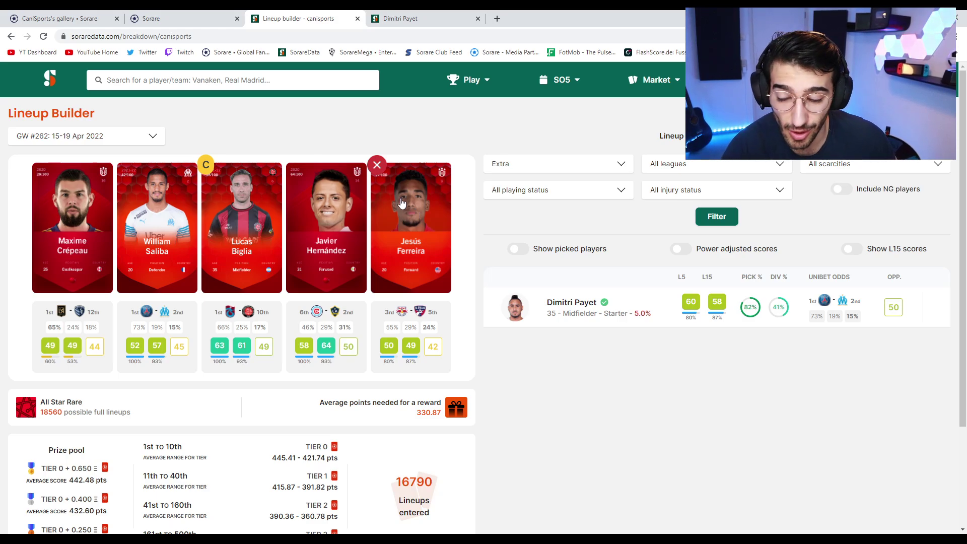
click(400, 18)
scroll(271, 98, up, 3)
scroll(263, 98, up, 20)
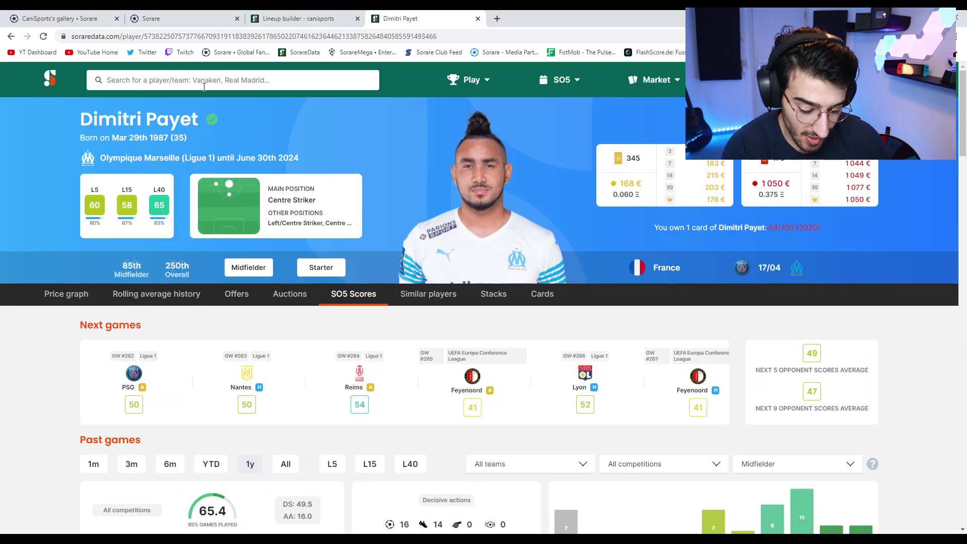
click(204, 87)
text(ferreira)
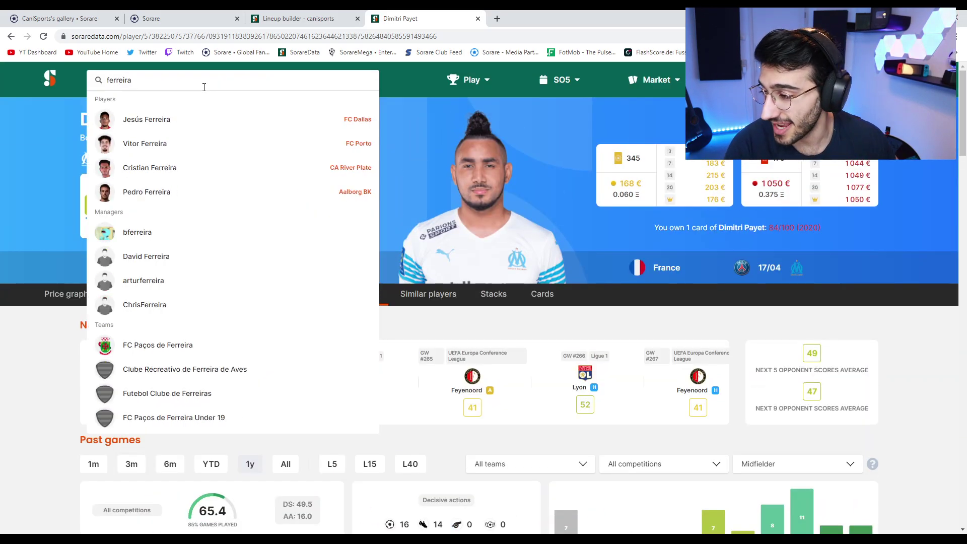
click(151, 120)
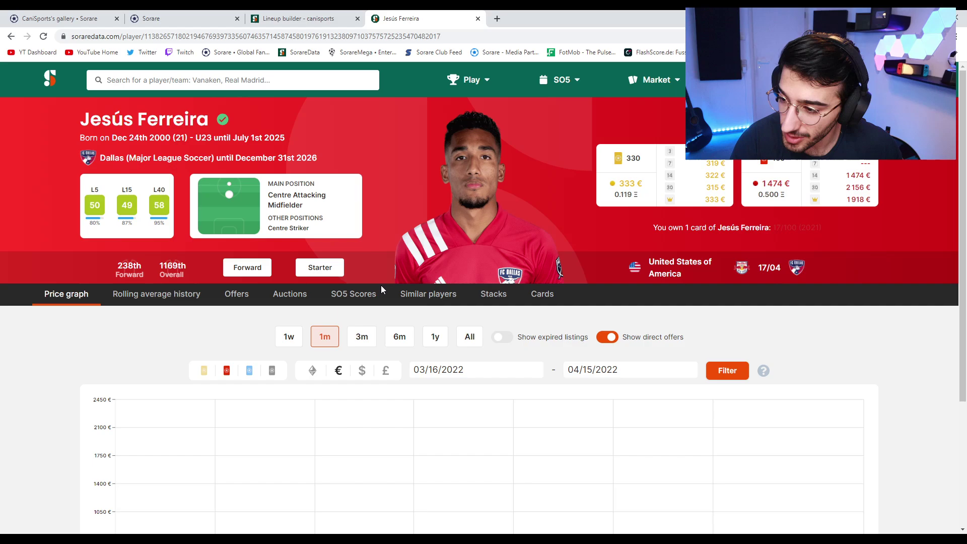
Step: Examine Jesús Ferreira's SO5 scores, past-game chart and upcoming games, and close his player page
click(354, 294)
scroll(846, 226, down, 5)
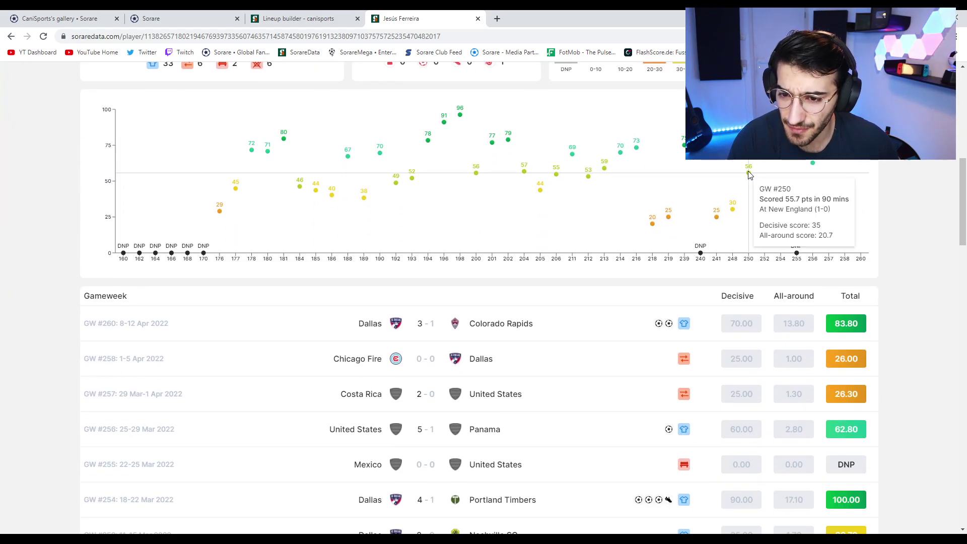
scroll(750, 175, down, 1)
scroll(765, 187, down, 2)
scroll(790, 241, up, 5)
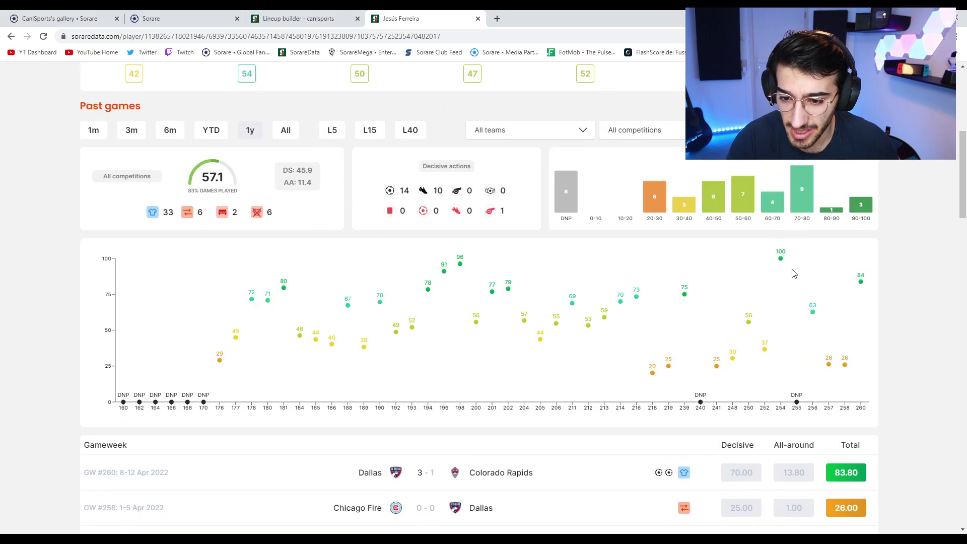
scroll(755, 287, down, 1)
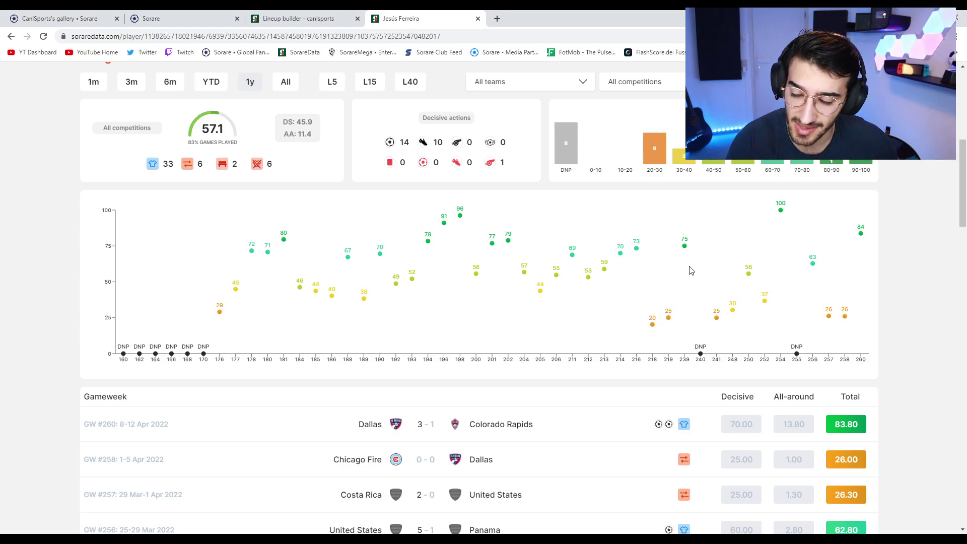
mouse_move(590, 282)
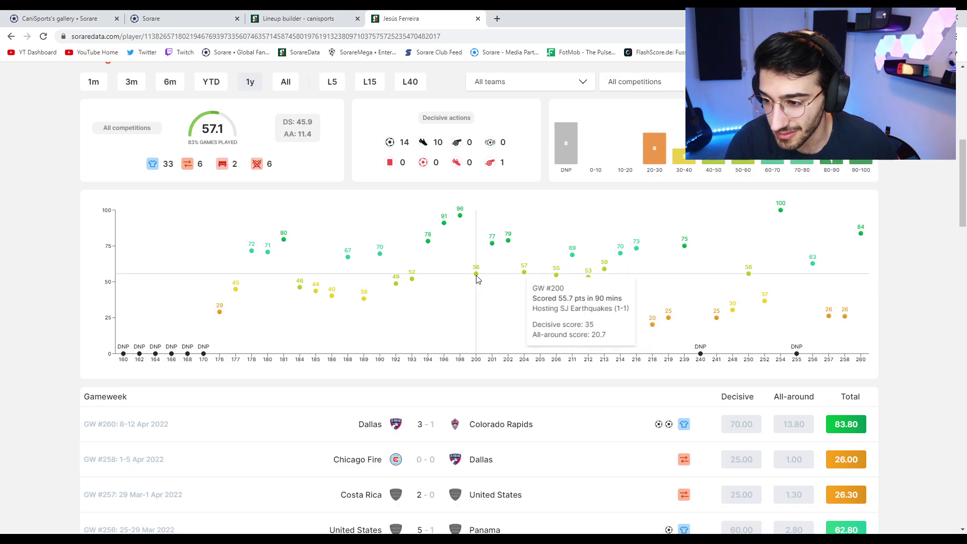
mouse_move(781, 215)
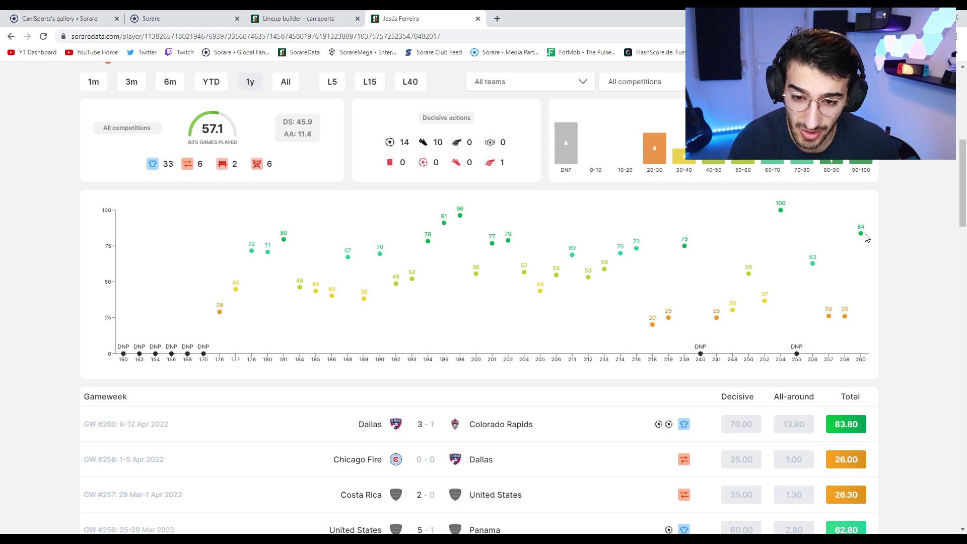
scroll(862, 242, up, 3)
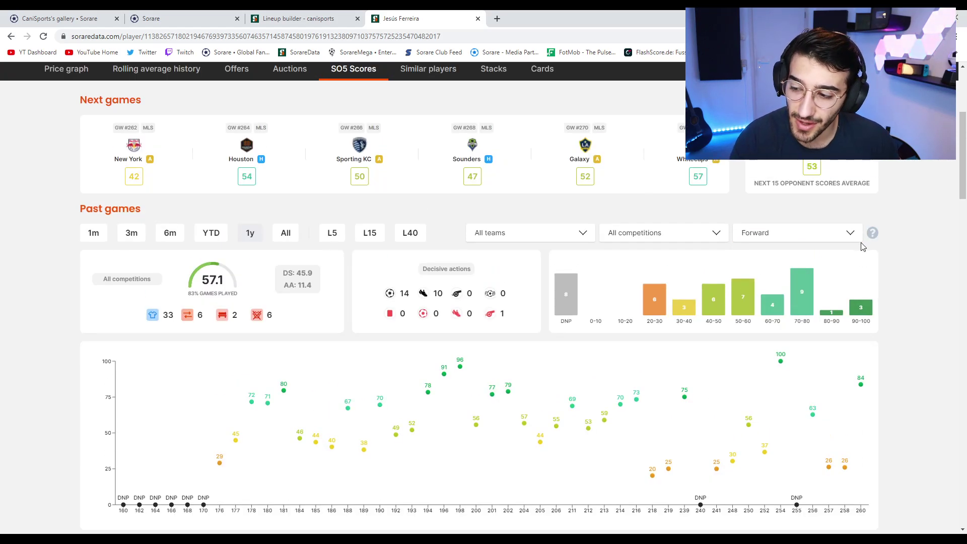
scroll(861, 244, up, 5)
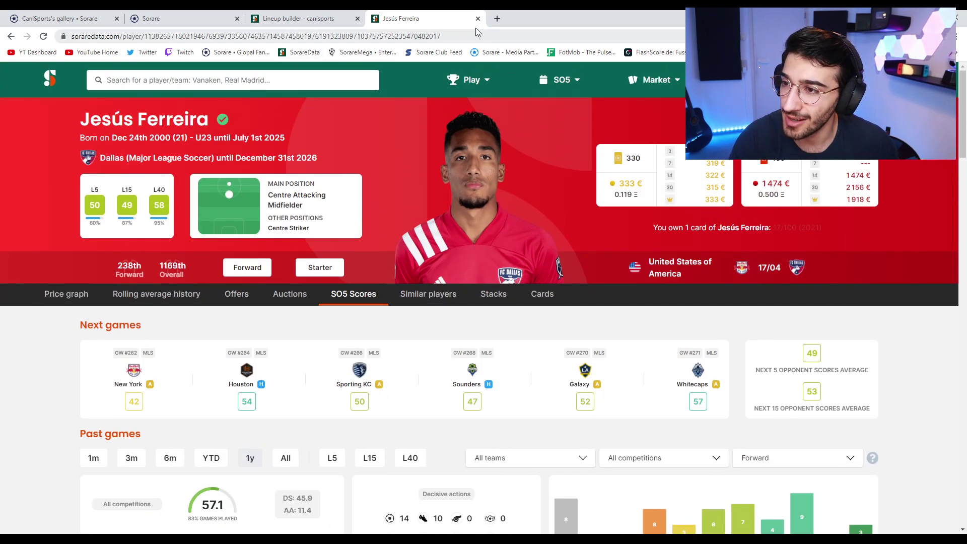
click(477, 18)
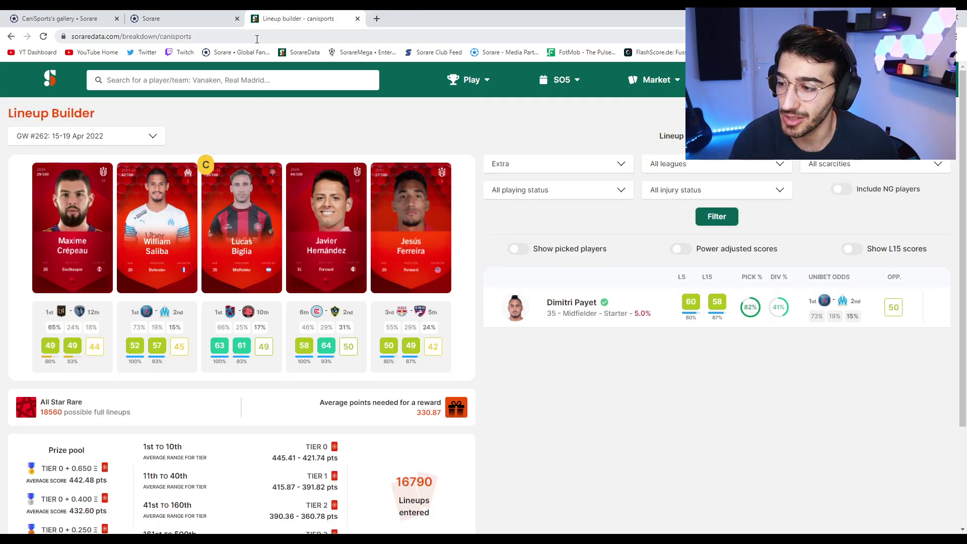
Step: Switch the lineup builder from All Star Rare to U23 Rare and review the drafted GW #262 lineup and its match-ups
mouse_move(439, 172)
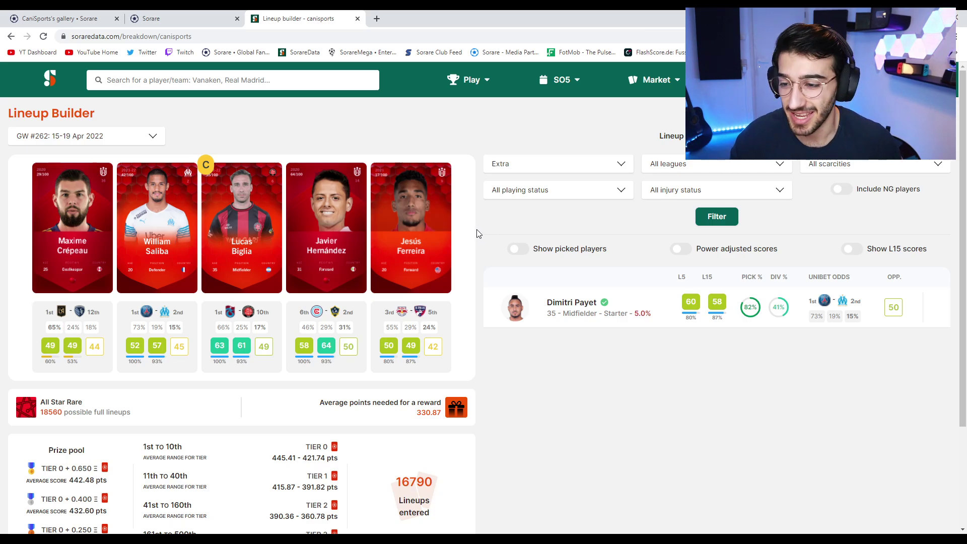
scroll(478, 231, down, 5)
scroll(453, 211, up, 5)
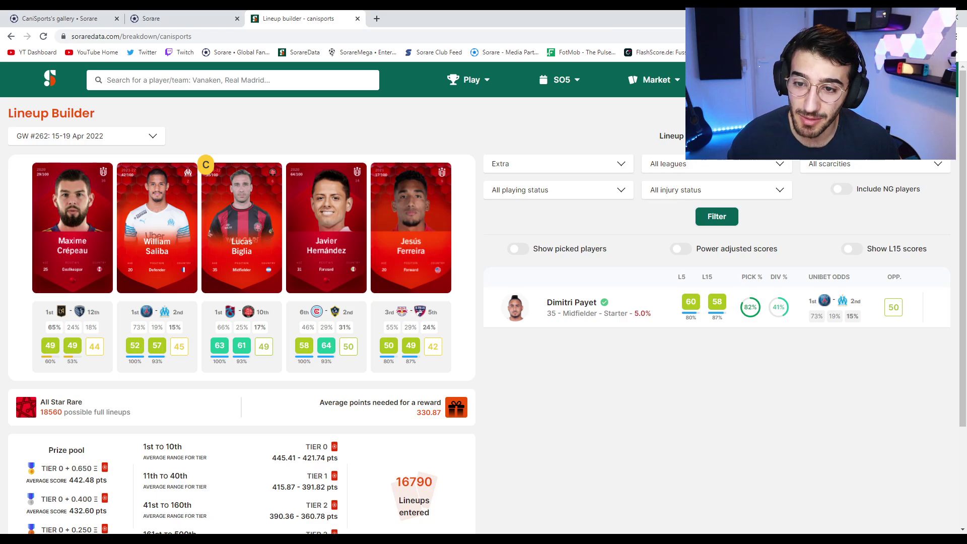
click(831, 163)
scroll(774, 222, down, 5)
scroll(774, 222, up, 1)
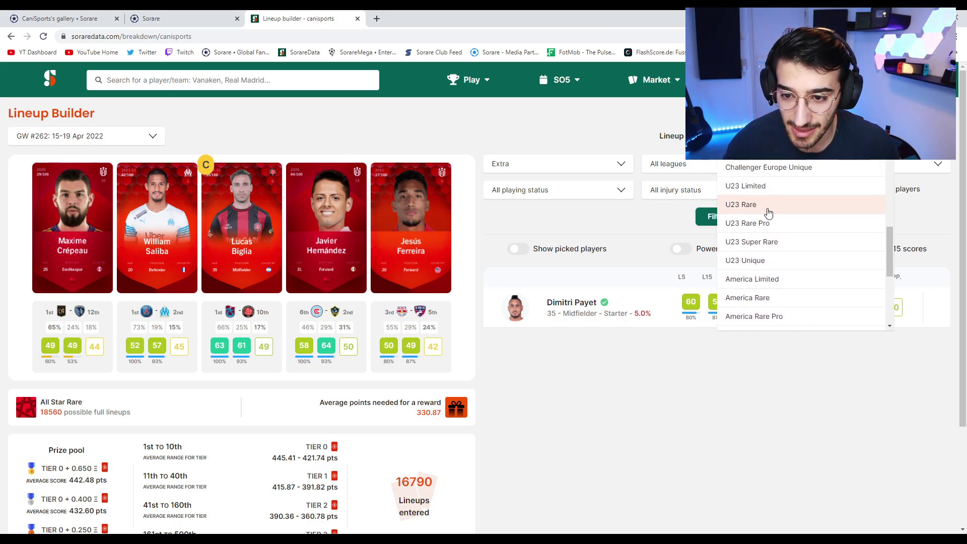
click(769, 212)
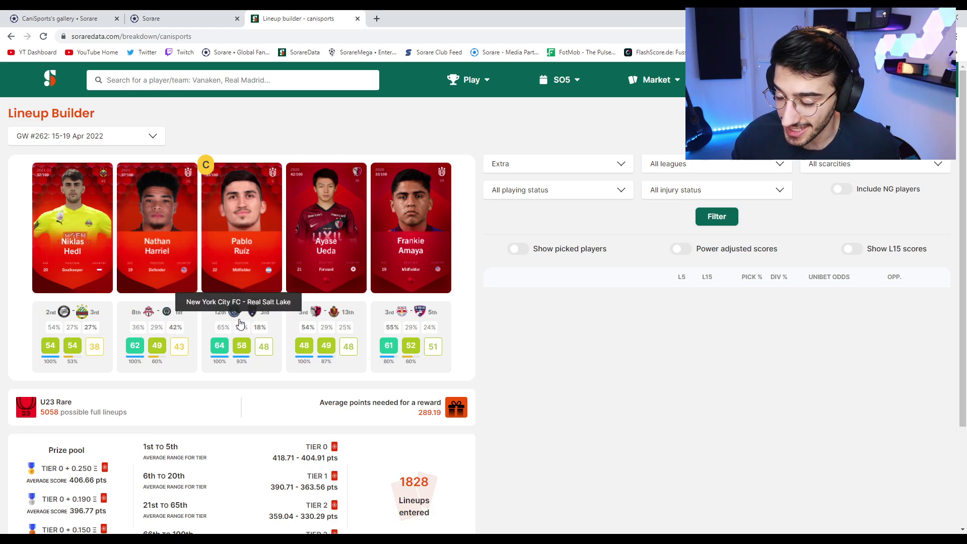
mouse_move(255, 242)
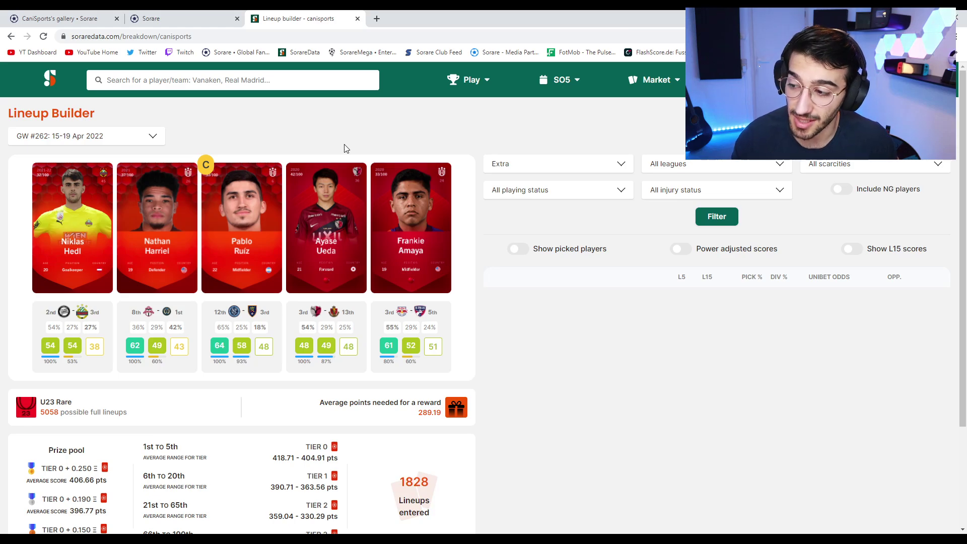
mouse_move(337, 221)
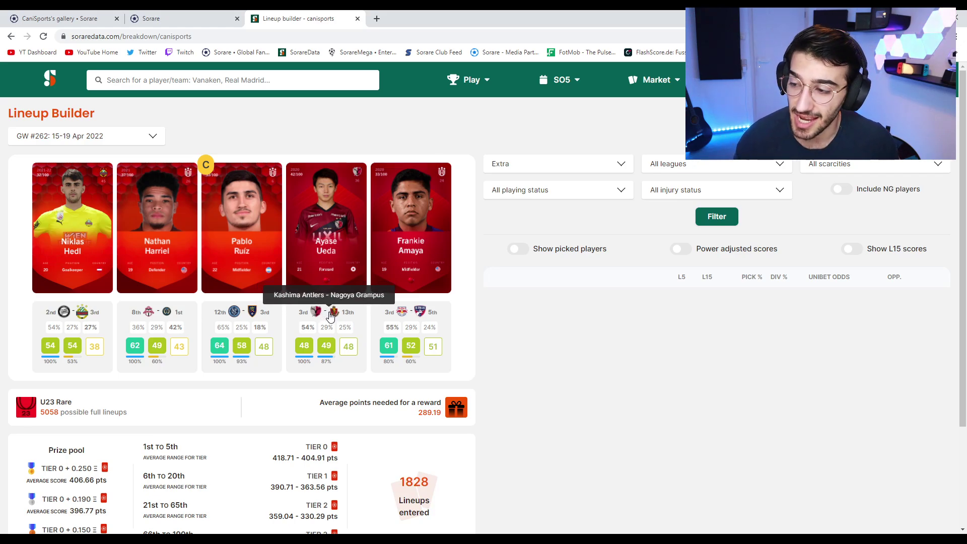
mouse_move(380, 183)
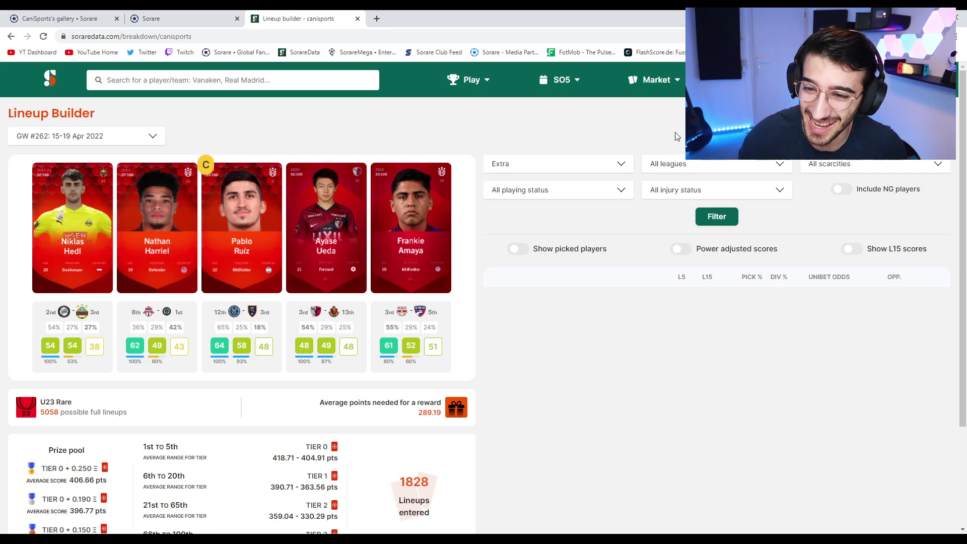
Step: Switch the lineup builder to All Star Rare Pro and review the drafted GW #262 lineup
click(745, 136)
scroll(777, 237, up, 5)
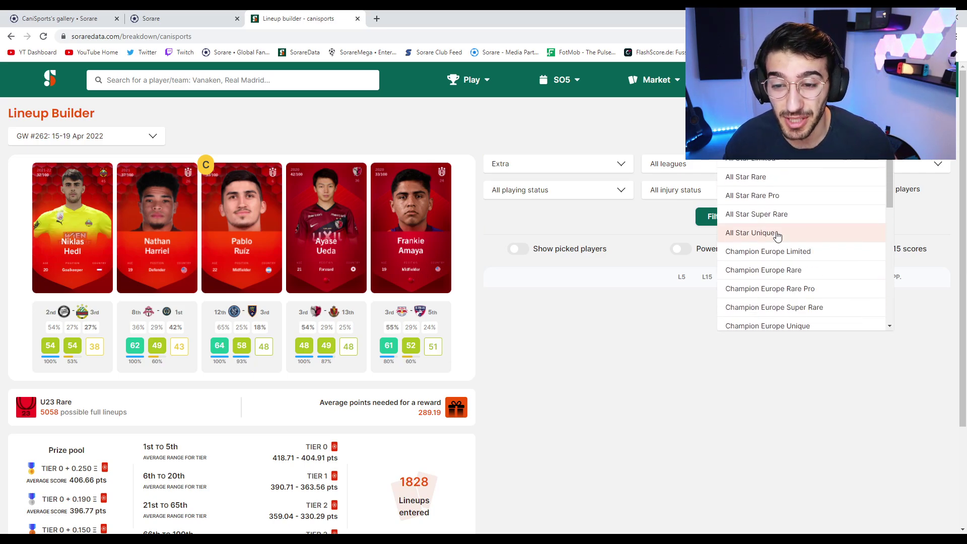
click(751, 200)
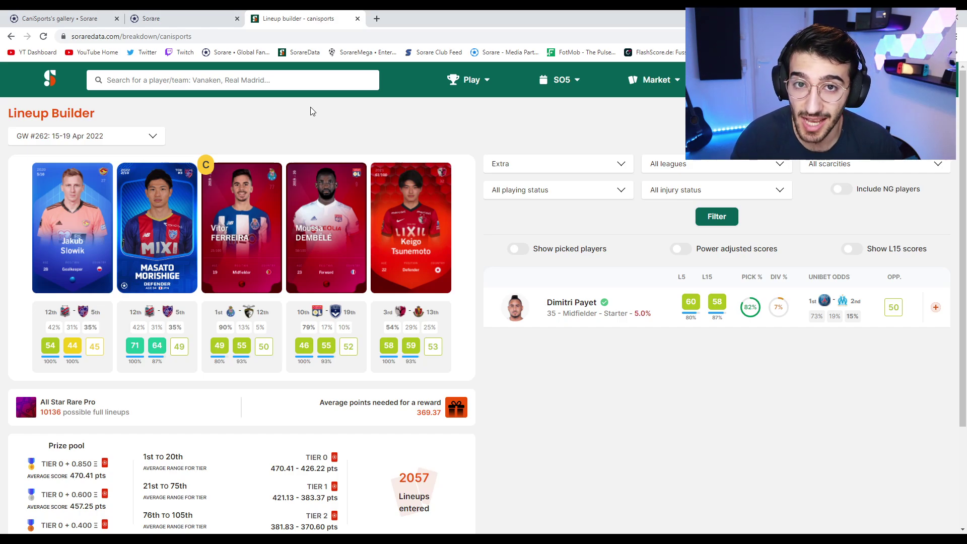
mouse_move(61, 217)
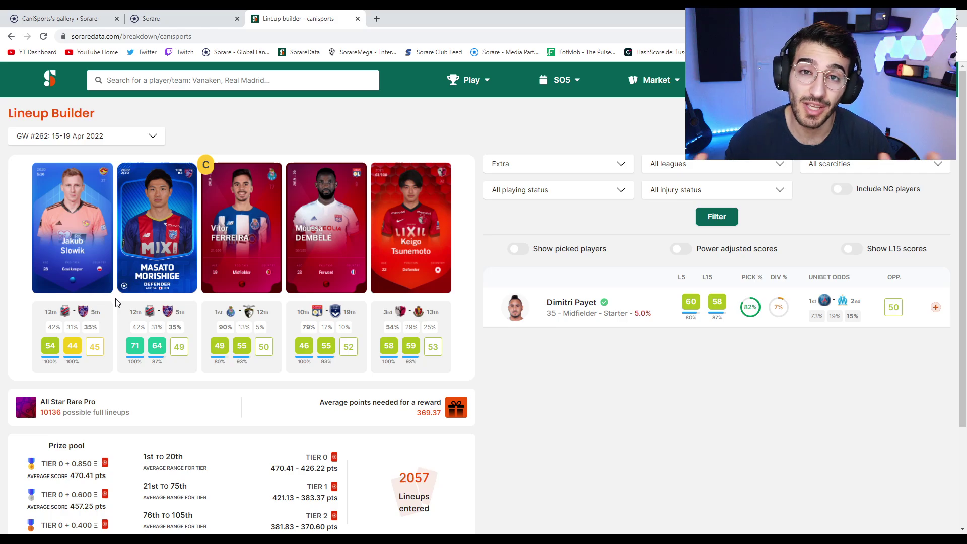
Step: Open SorareData in another tab, search for "surfac", check Surface-2-Air-Missile's latest roster valuation, and return to the lineup builder
click(377, 18)
click(309, 52)
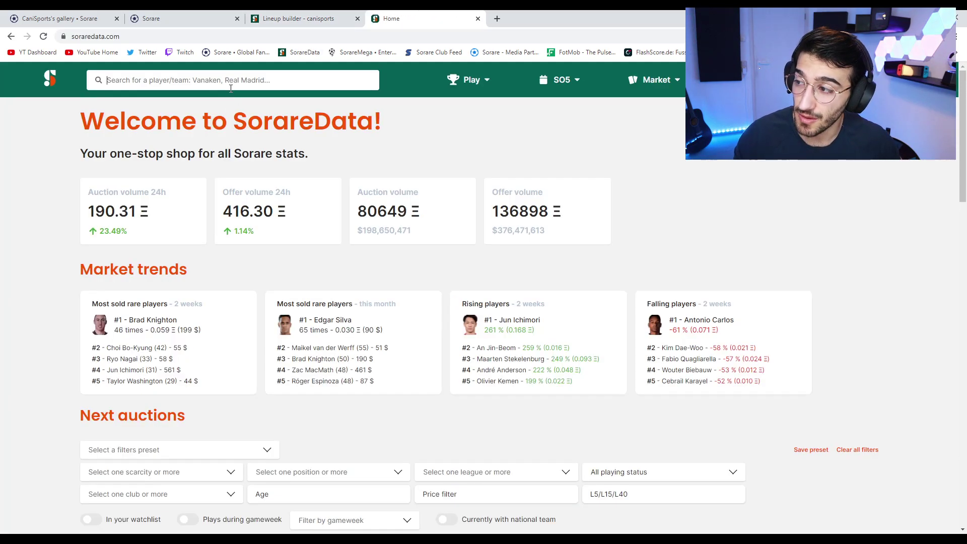
text(surfac)
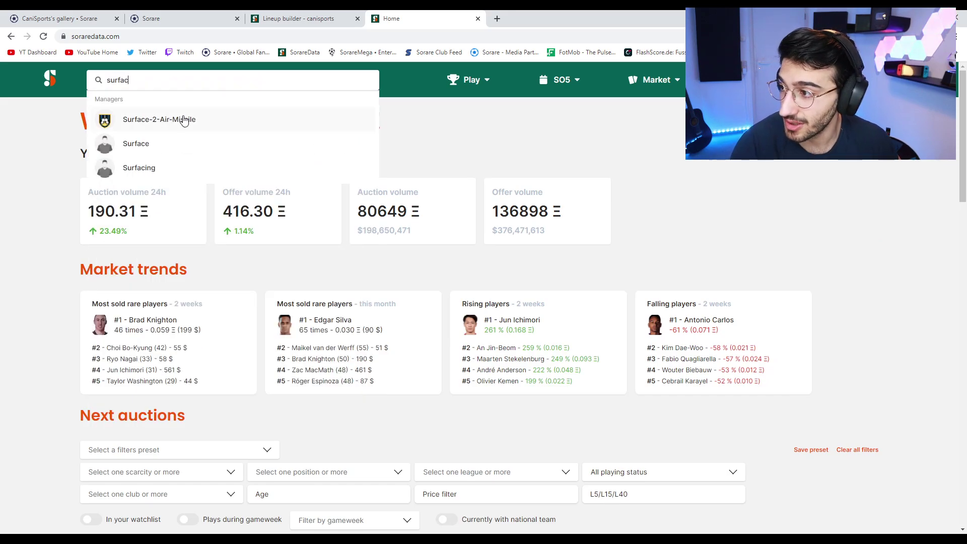
click(184, 120)
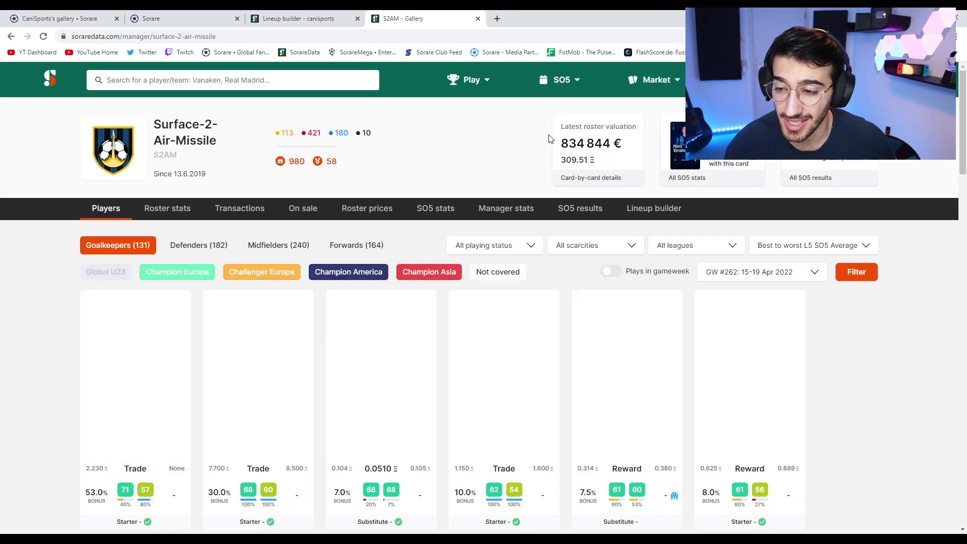
drag(554, 140, 608, 144)
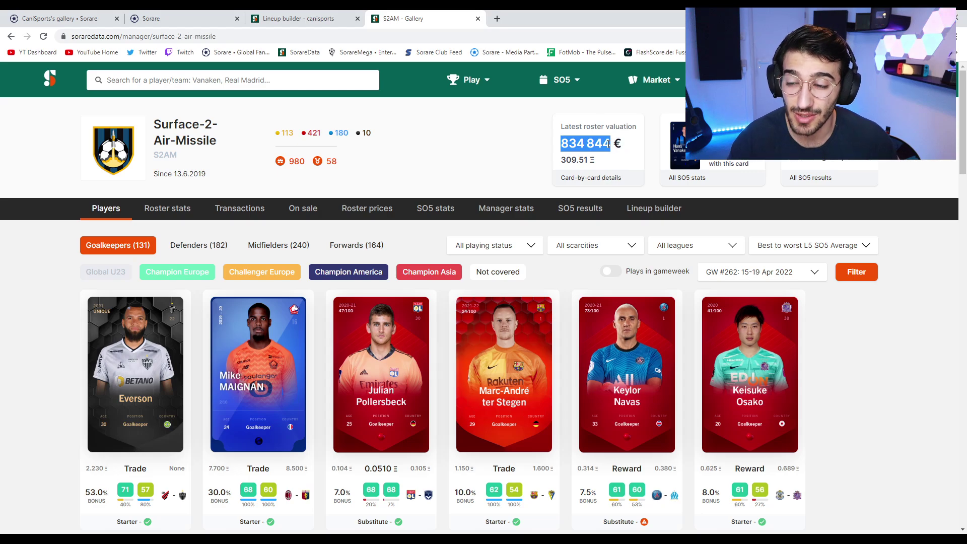
click(632, 145)
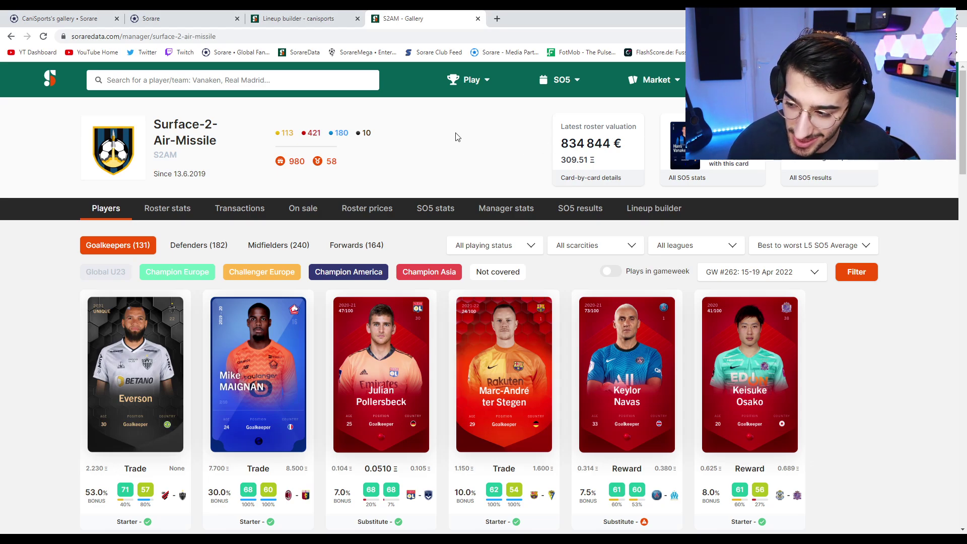
click(313, 20)
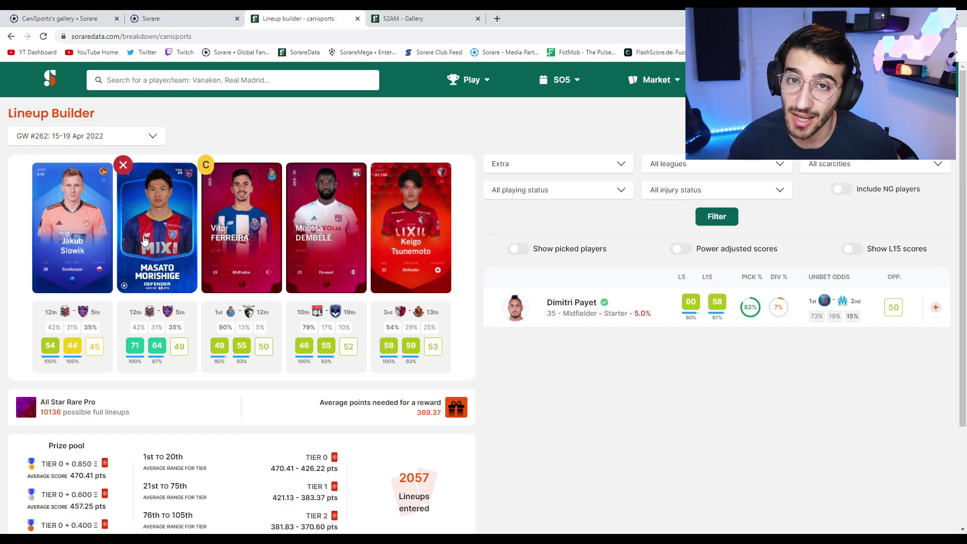
Step: Review each player card and match-up in the drafted GW #262 All Star Rare Pro lineup
mouse_move(107, 233)
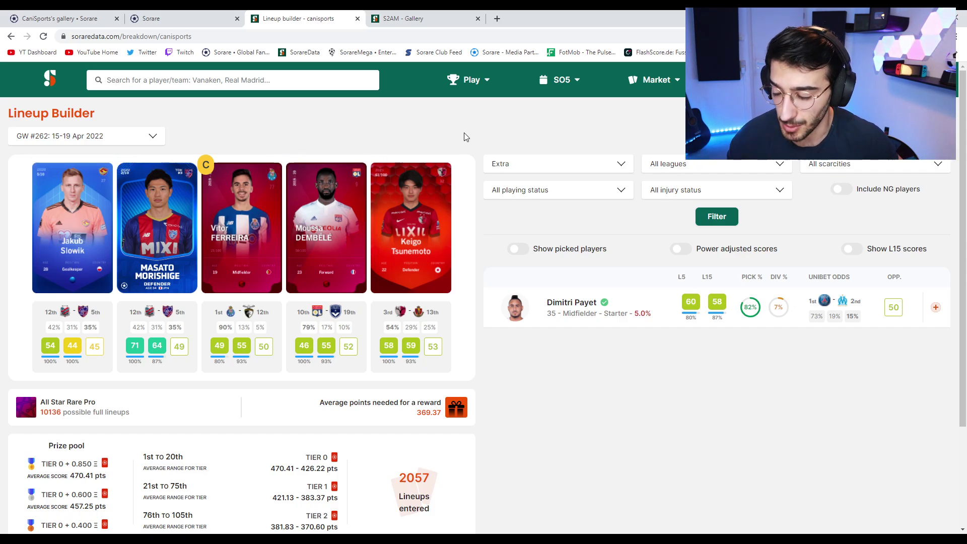
mouse_move(146, 285)
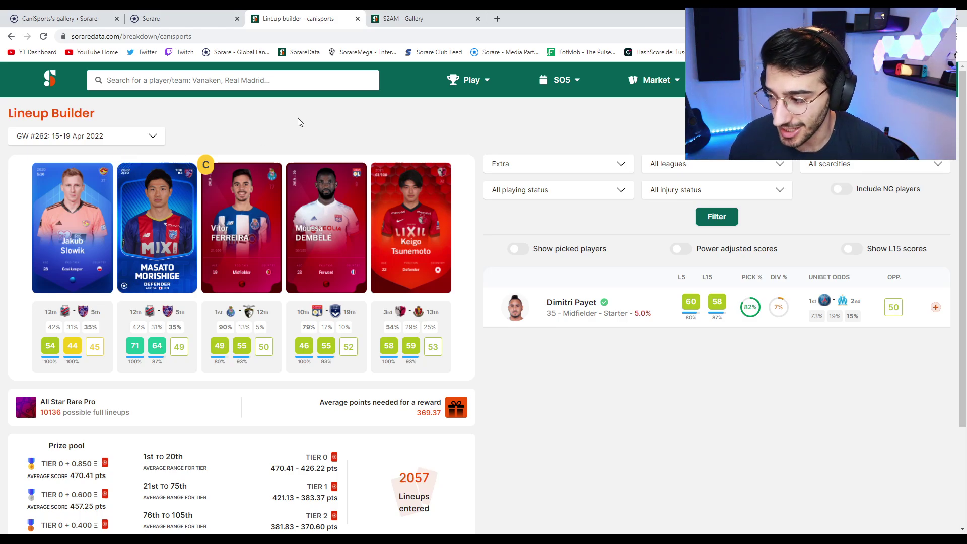
mouse_move(63, 221)
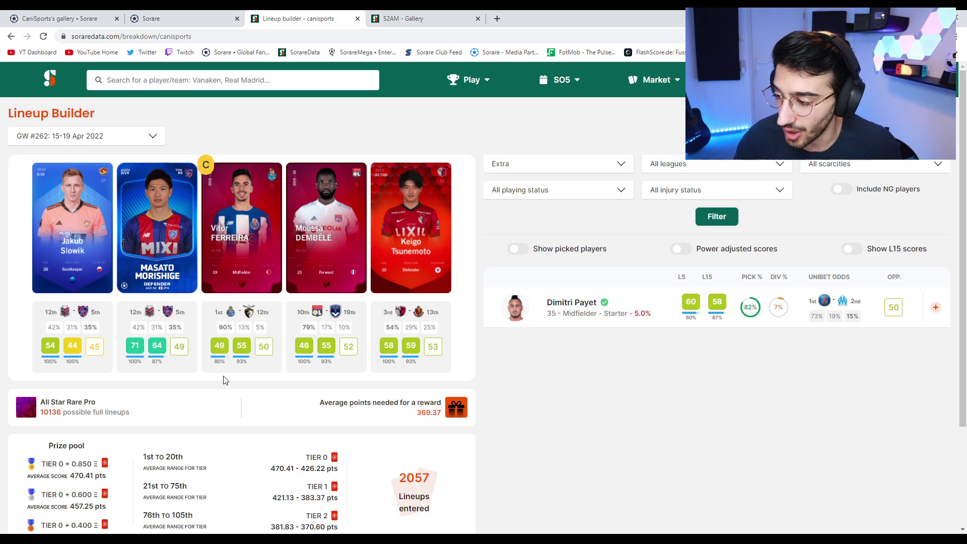
mouse_move(243, 277)
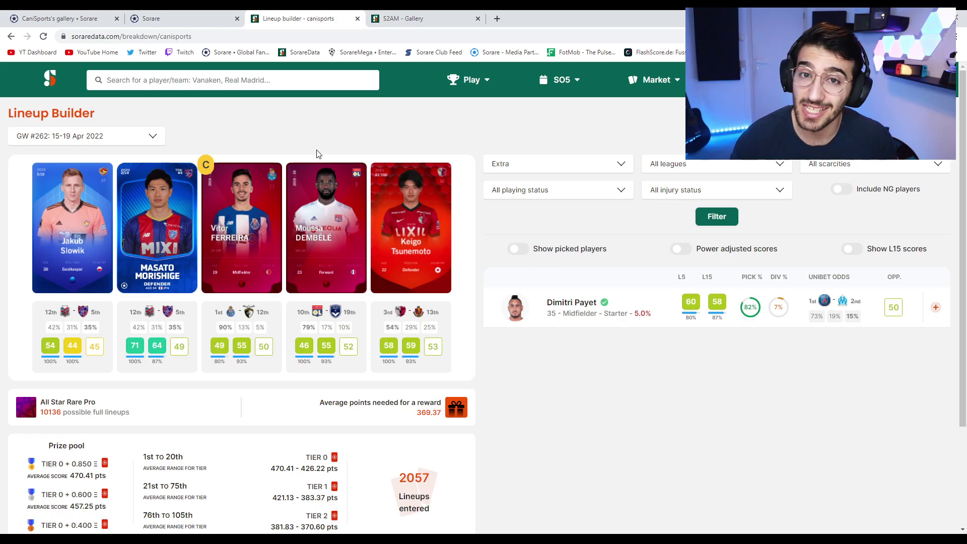
mouse_move(359, 193)
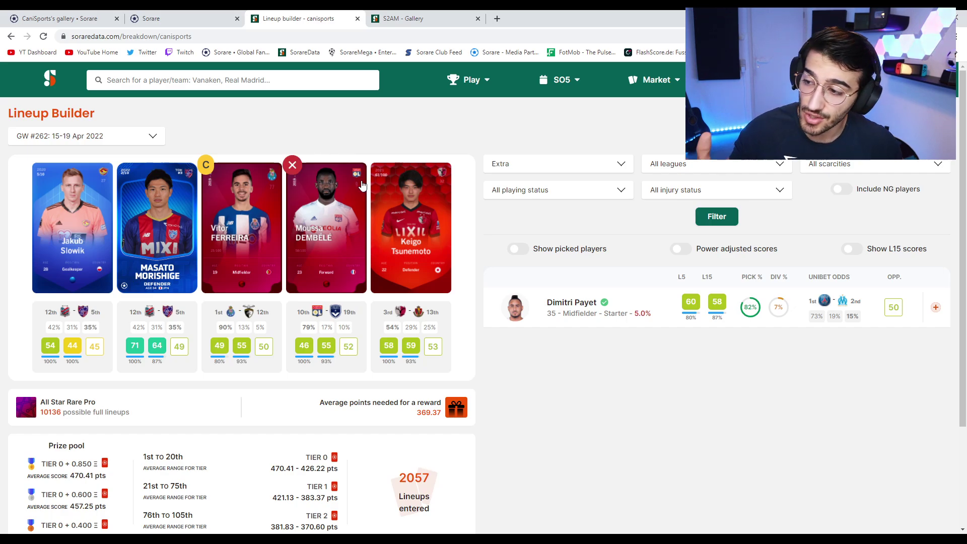
mouse_move(416, 218)
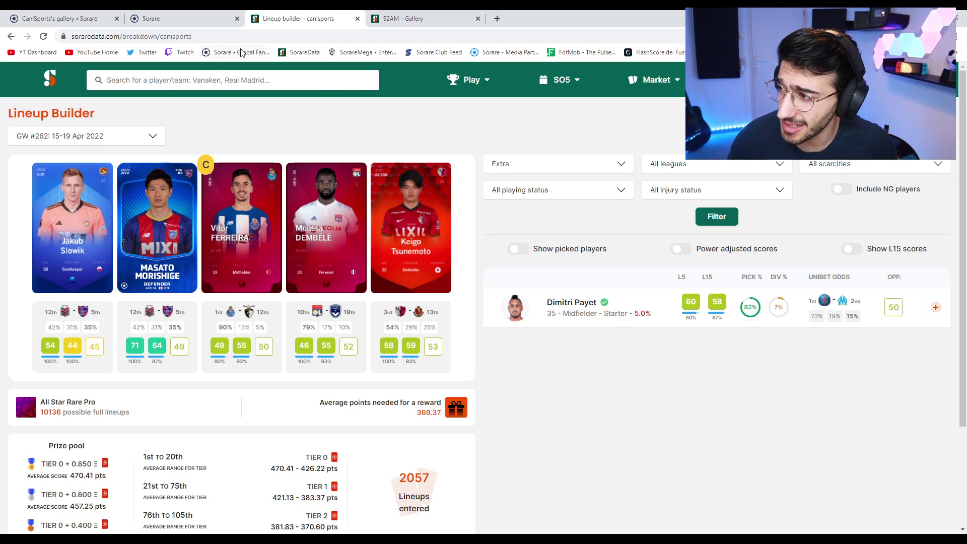
Step: Open the overview of all custom lineups for GW #262 and review the All-Star Rare, All-Star Rare Pro and U23 Rare teams
click(937, 80)
click(881, 188)
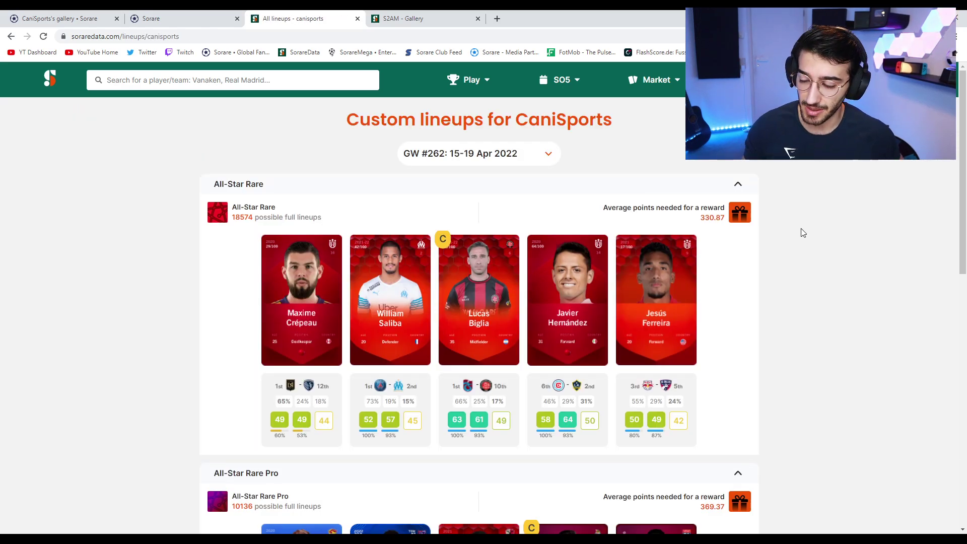
scroll(801, 228, down, 1)
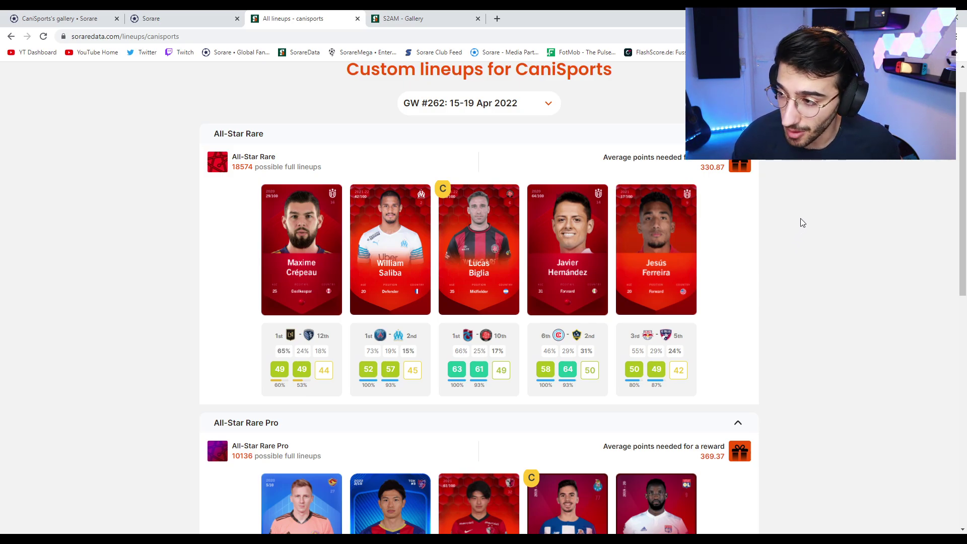
scroll(764, 257, down, 6)
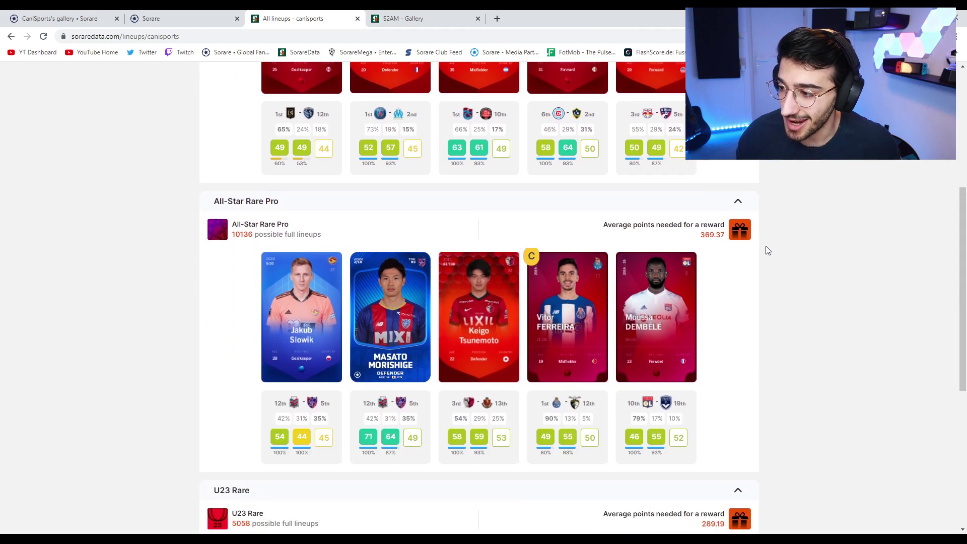
scroll(764, 248, down, 1)
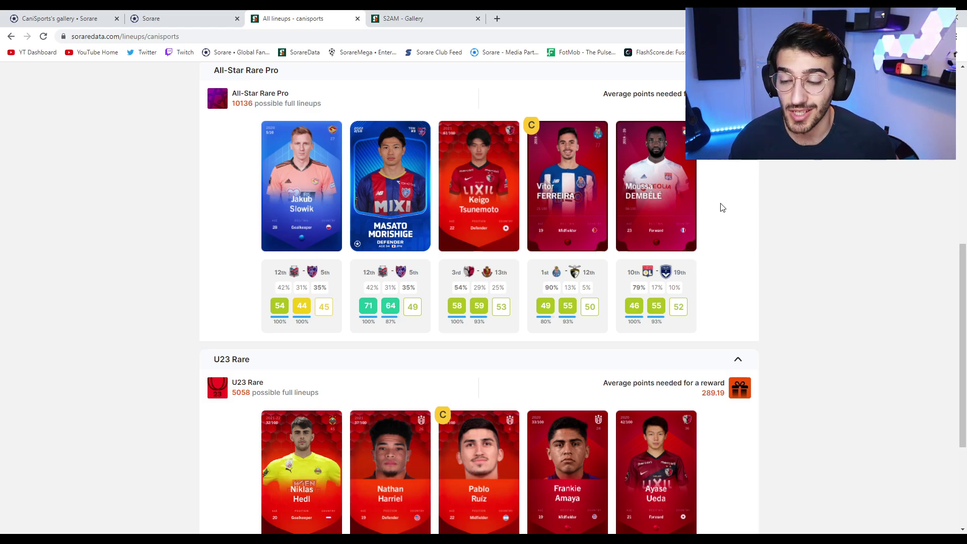
scroll(754, 182, down, 2)
scroll(771, 225, down, 2)
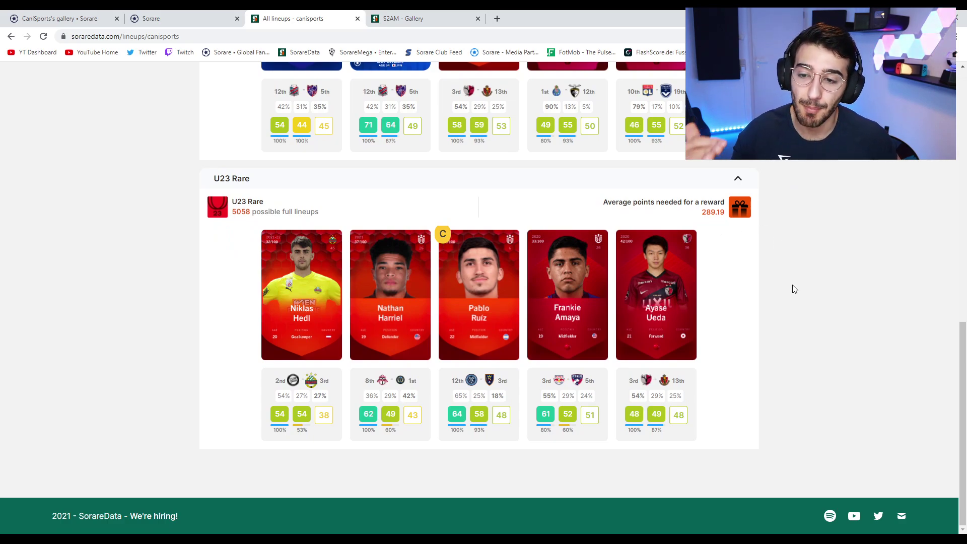
drag(962, 393, 962, 136)
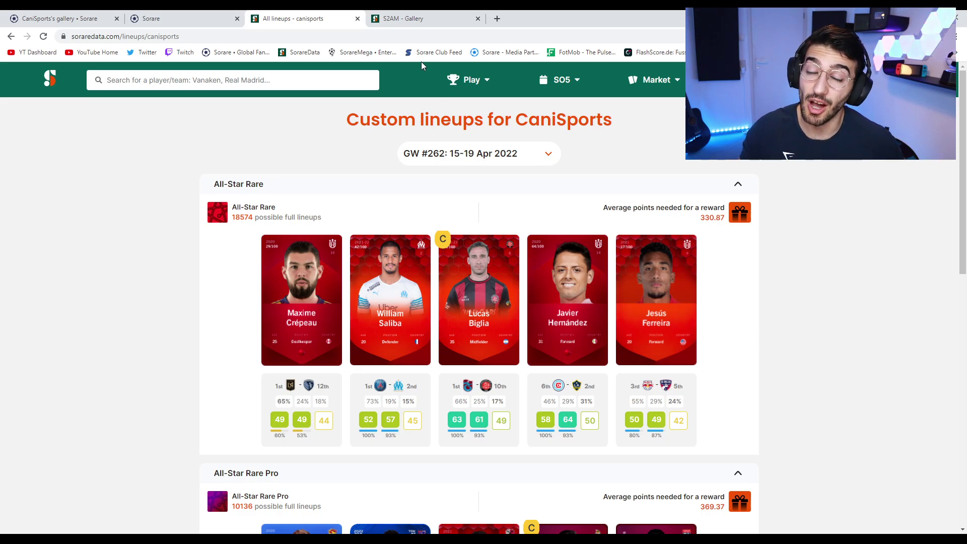
Step: Switch to Sorare and open the My Sorare overview to check the recent bids and latest players bought
click(191, 15)
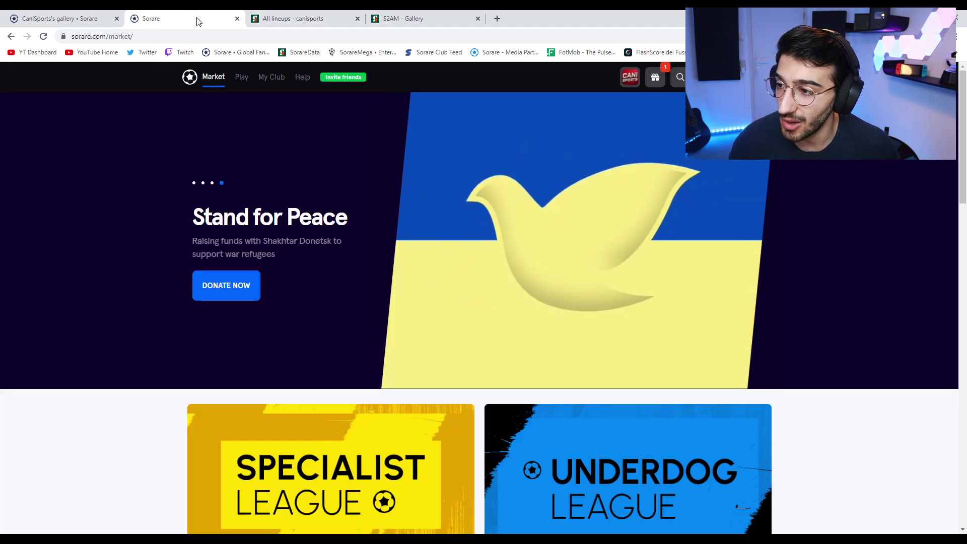
click(265, 81)
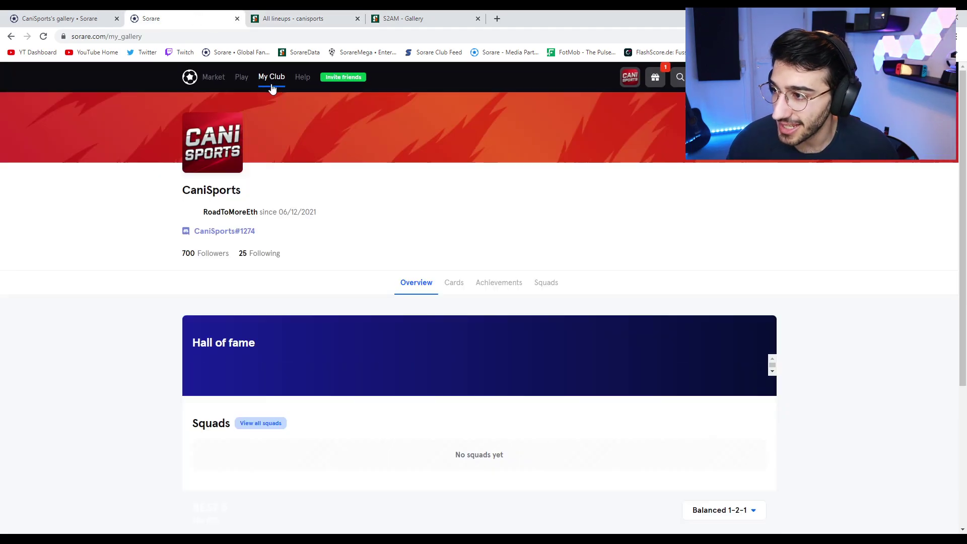
mouse_move(278, 81)
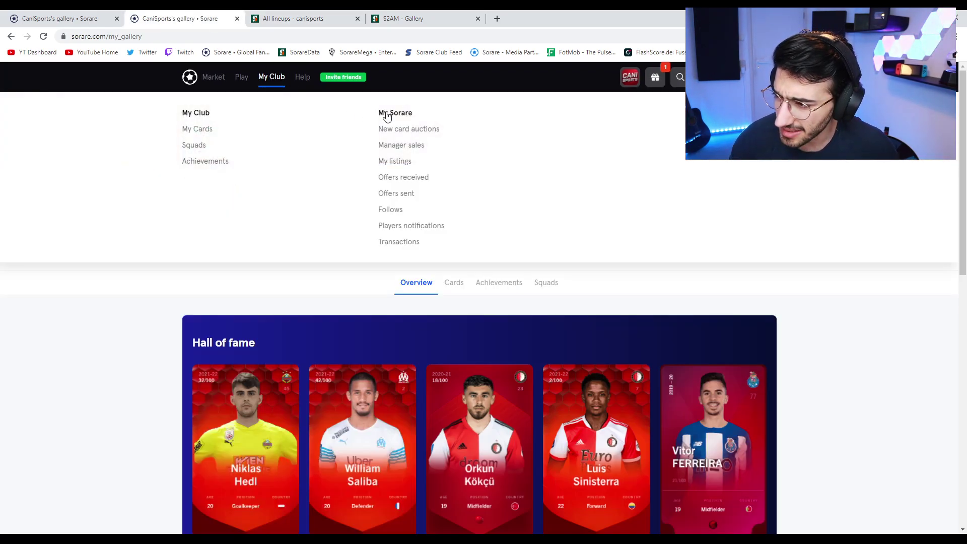
click(390, 114)
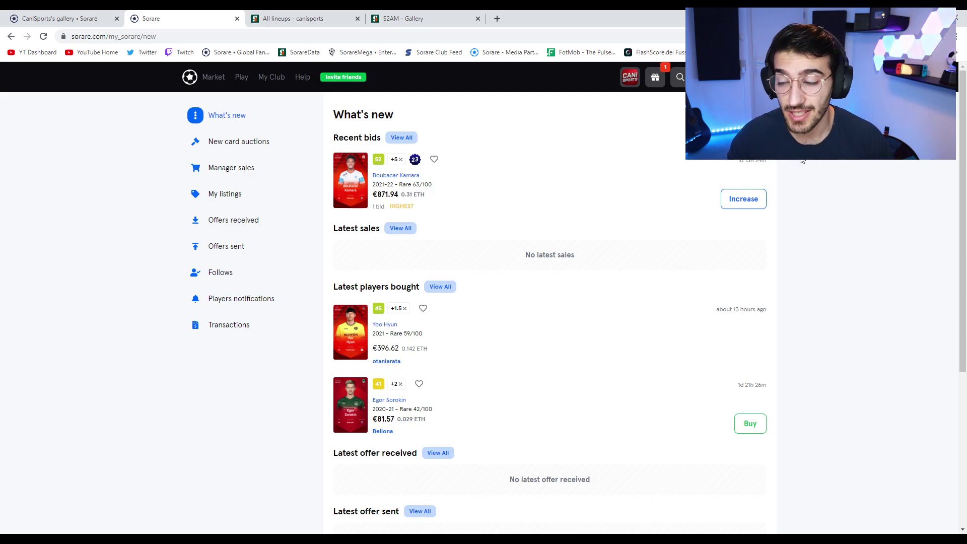
Step: Return to the manager gallery on SorareData, search for "kamara" and open Boubacar Kamara's player page
click(305, 18)
click(383, 18)
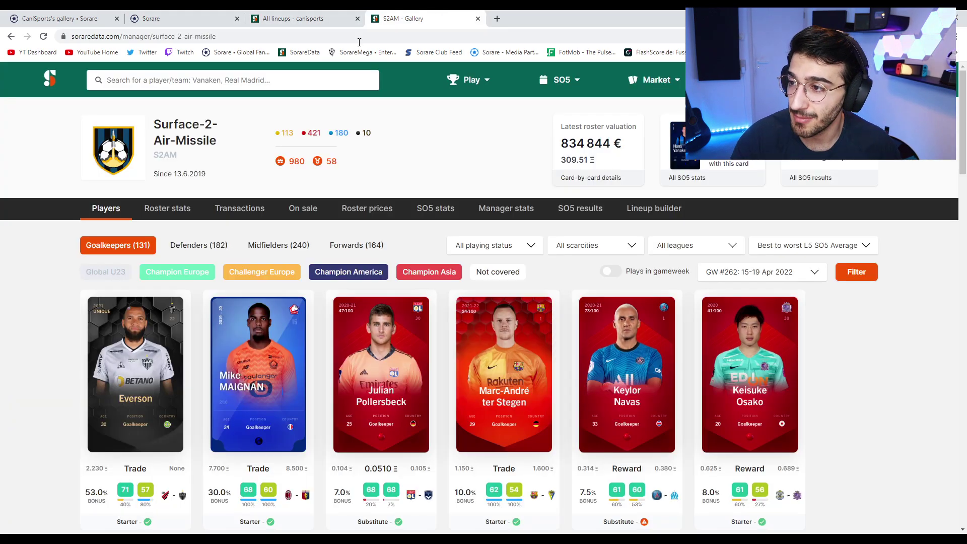
click(267, 87)
text(kamara)
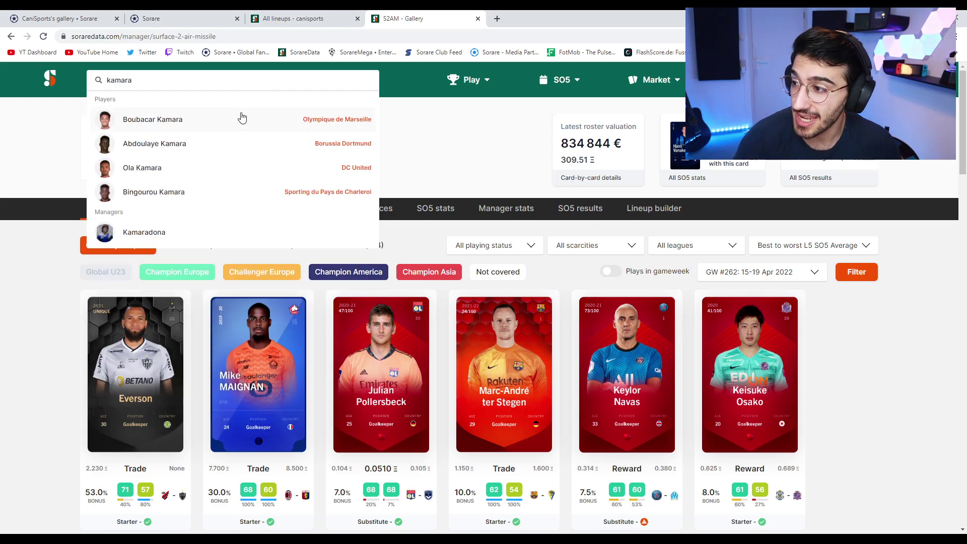
click(242, 117)
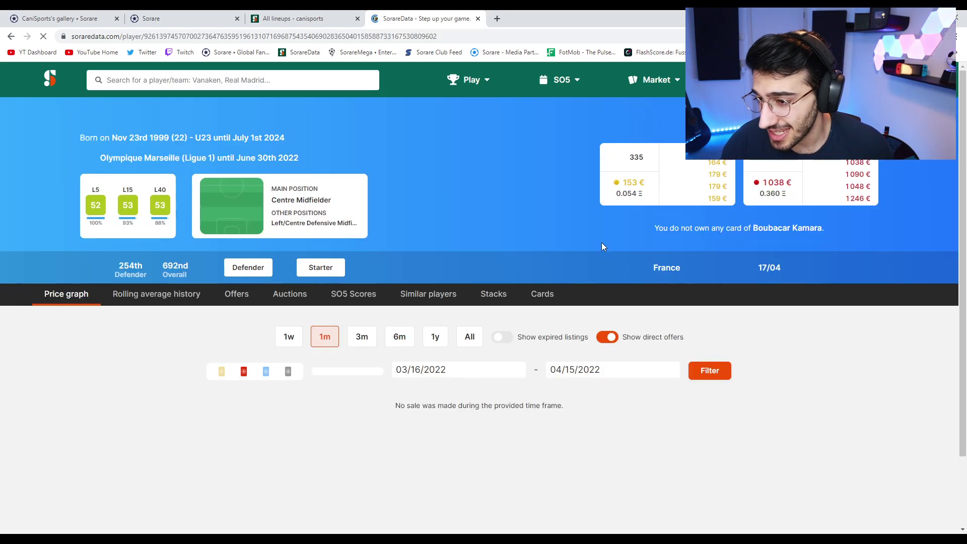
Step: Show Boubacar Kamara's rare card price graph over one year in ETH and inspect individual sale prices
scroll(233, 260, down, 3)
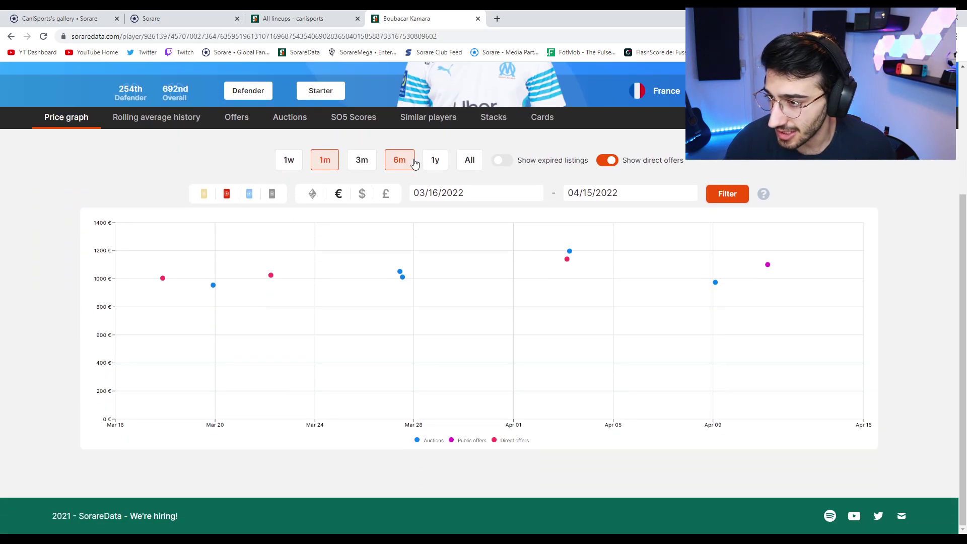
click(435, 160)
click(313, 194)
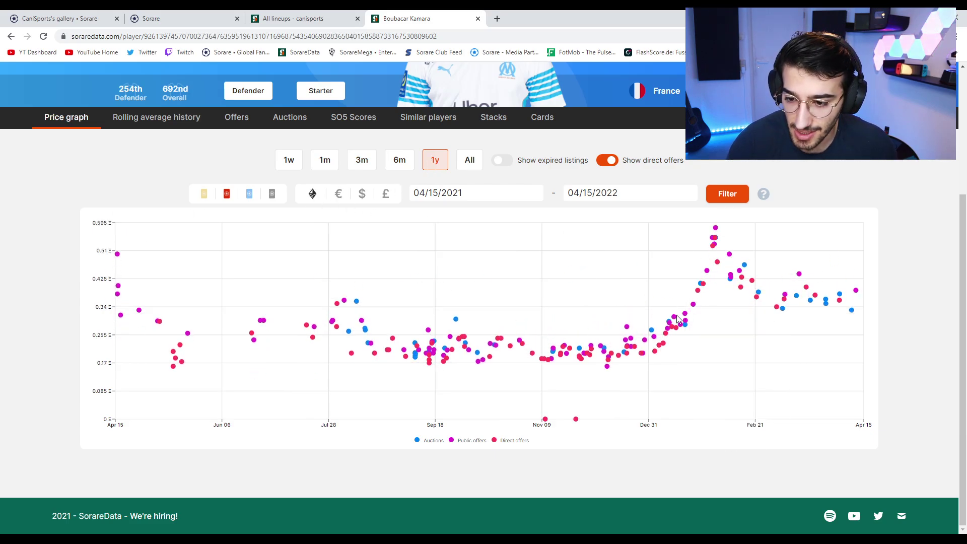
mouse_move(675, 320)
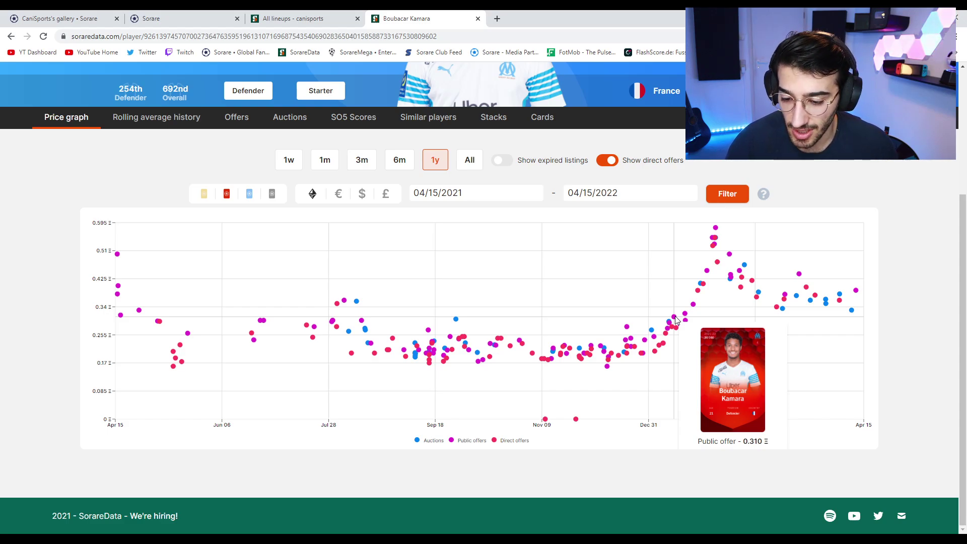
mouse_move(852, 315)
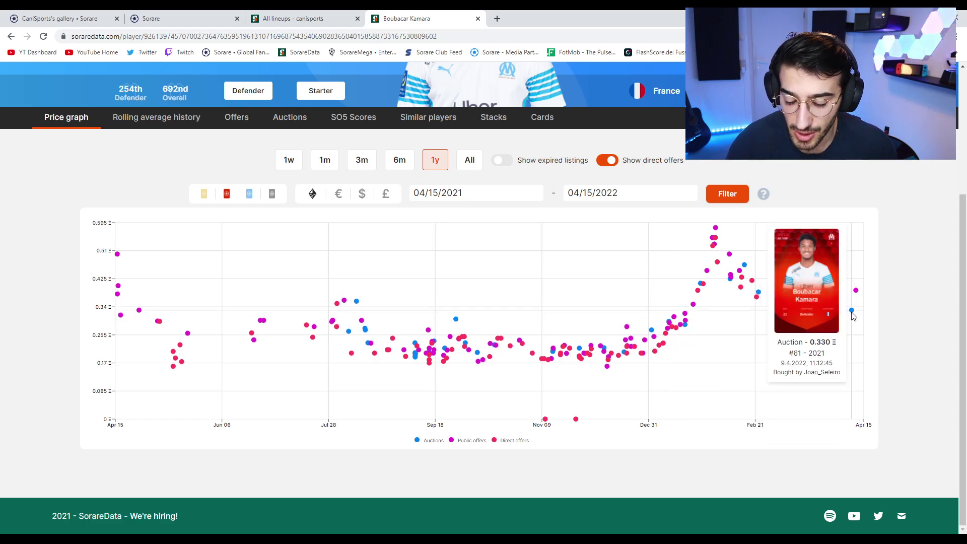
mouse_move(856, 292)
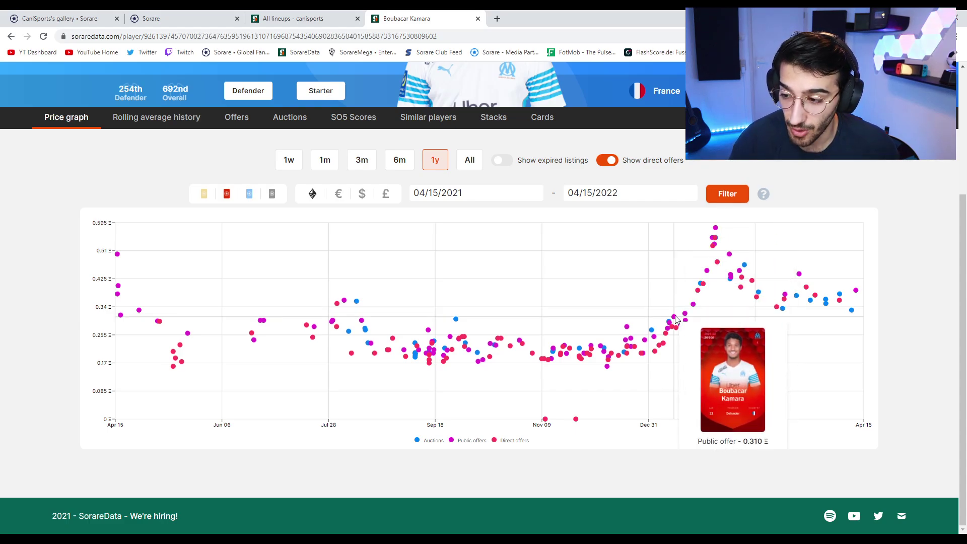
Step: Examine Boubacar Kamara's SO5 scores, including his upcoming games and the past-game chart
scroll(675, 317, up, 1)
click(351, 171)
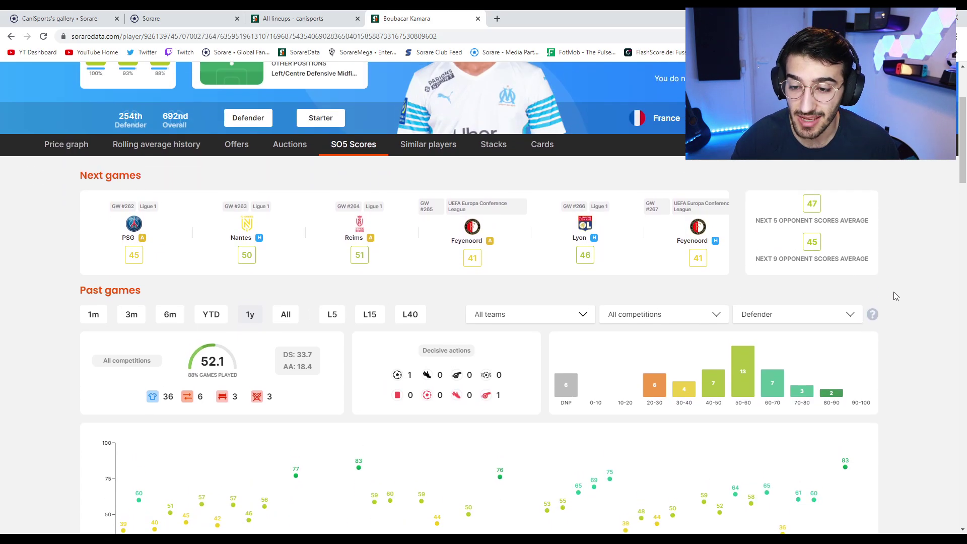
scroll(895, 295, down, 3)
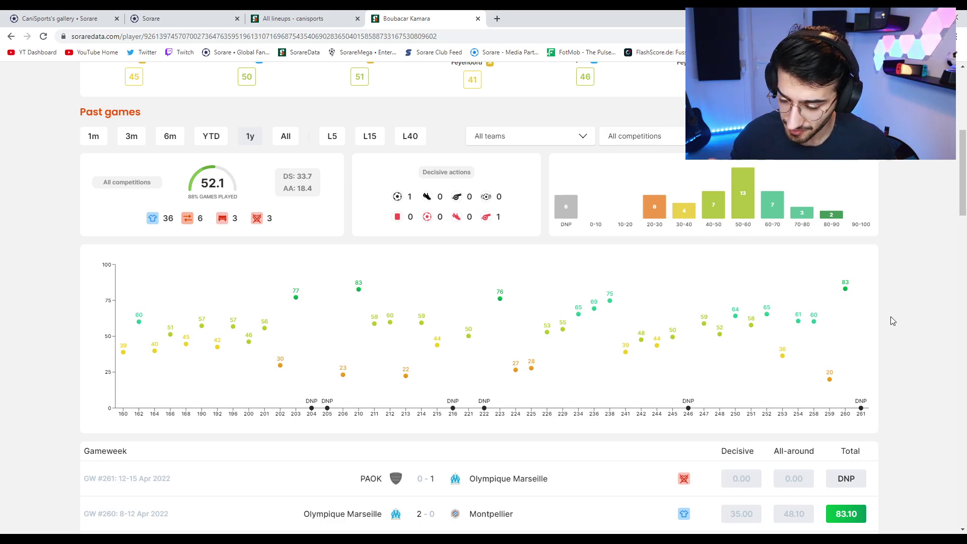
scroll(891, 305, up, 1)
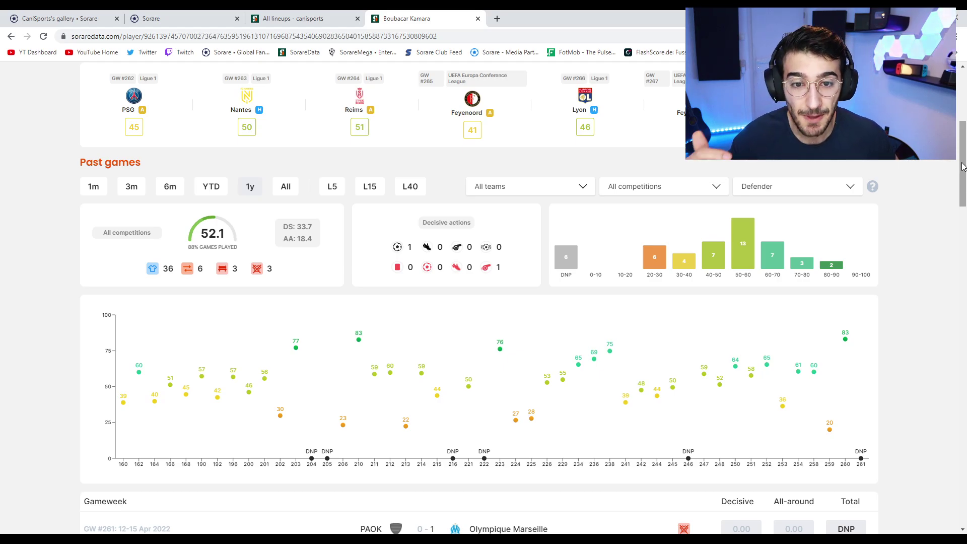
drag(962, 166, 960, 125)
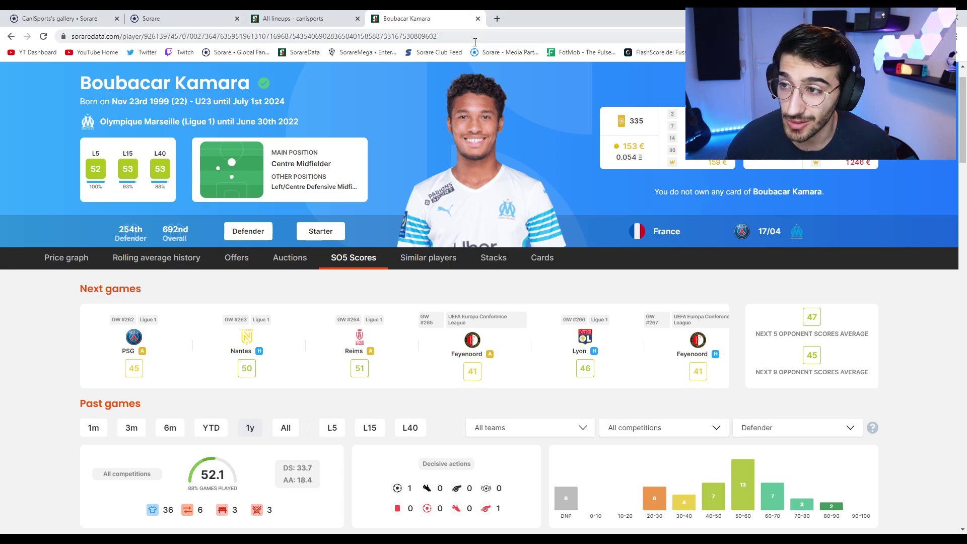
Step: Close Boubacar Kamara's player page and look over the GW #262 custom lineups again
click(478, 19)
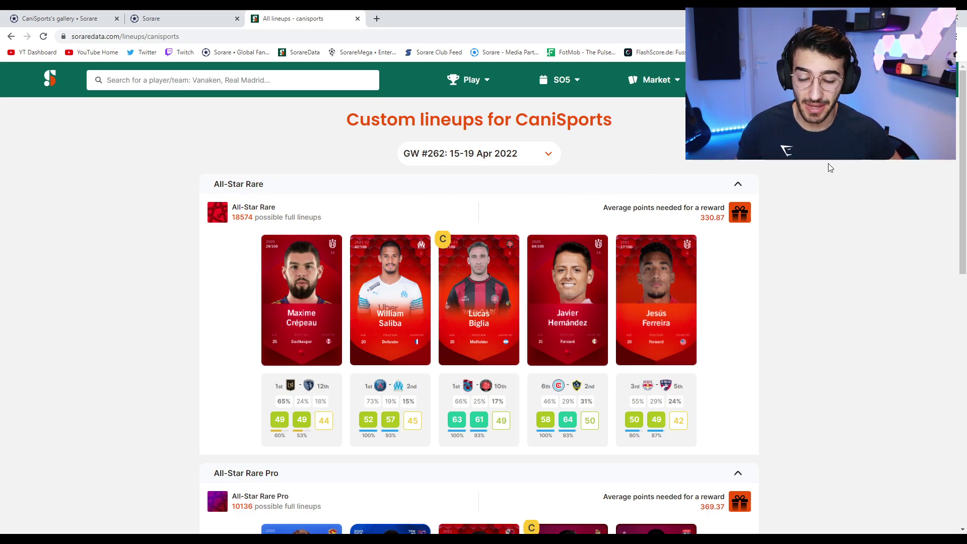
scroll(825, 183, down, 1)
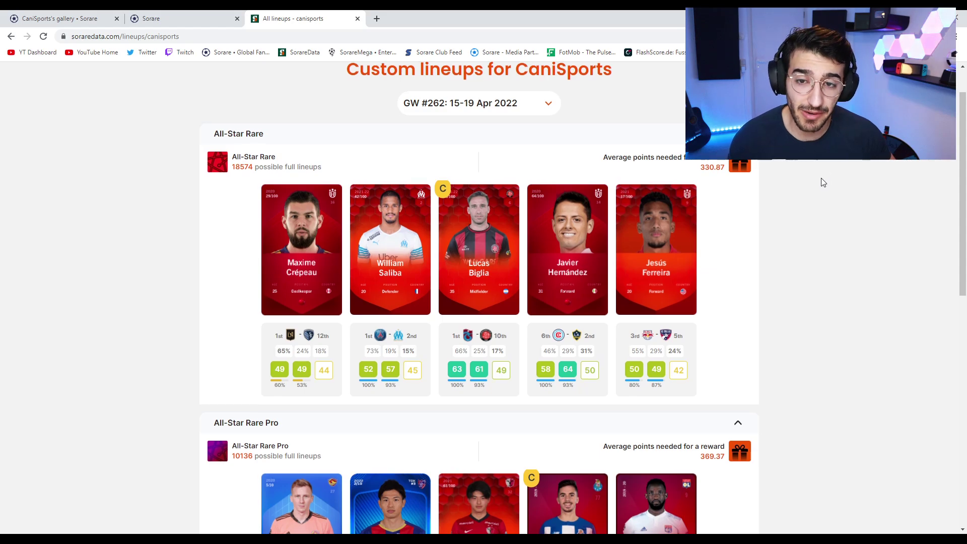
scroll(820, 169, up, 1)
scroll(874, 162, down, 1)
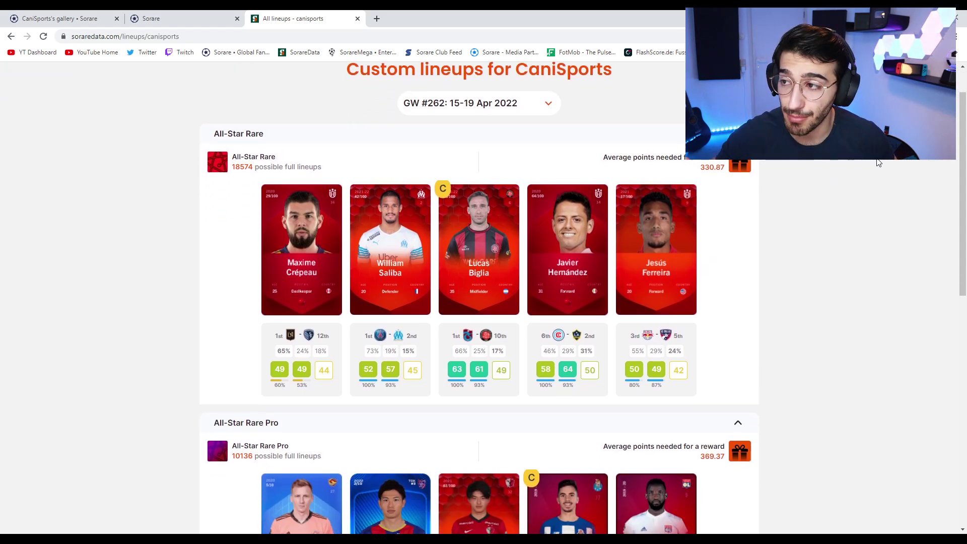